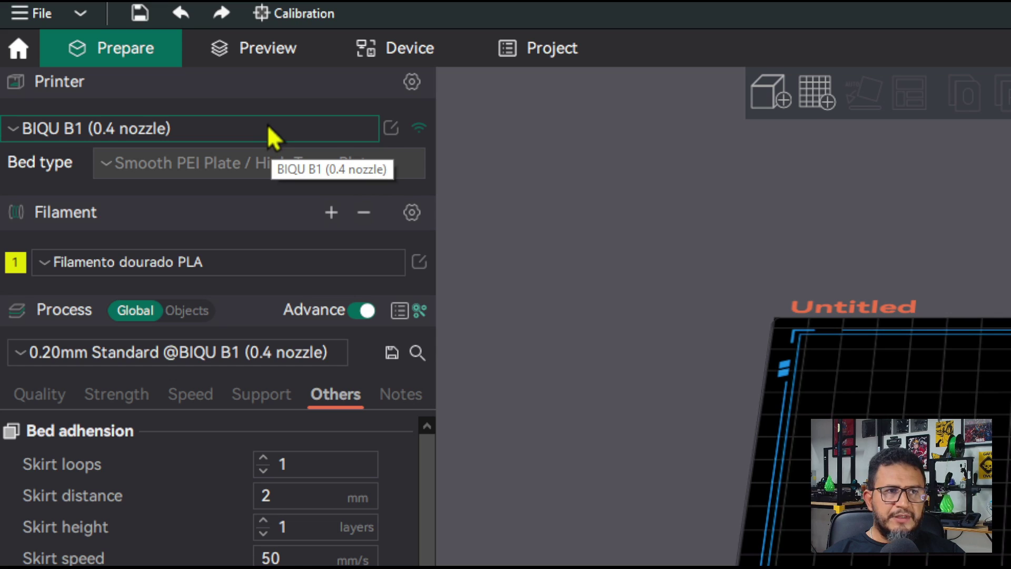
Review the available presets for the printer, filament and process, keeping Filamento dourado PLA as the filament
{"action": "left_click", "coordinate": [204, 132]}
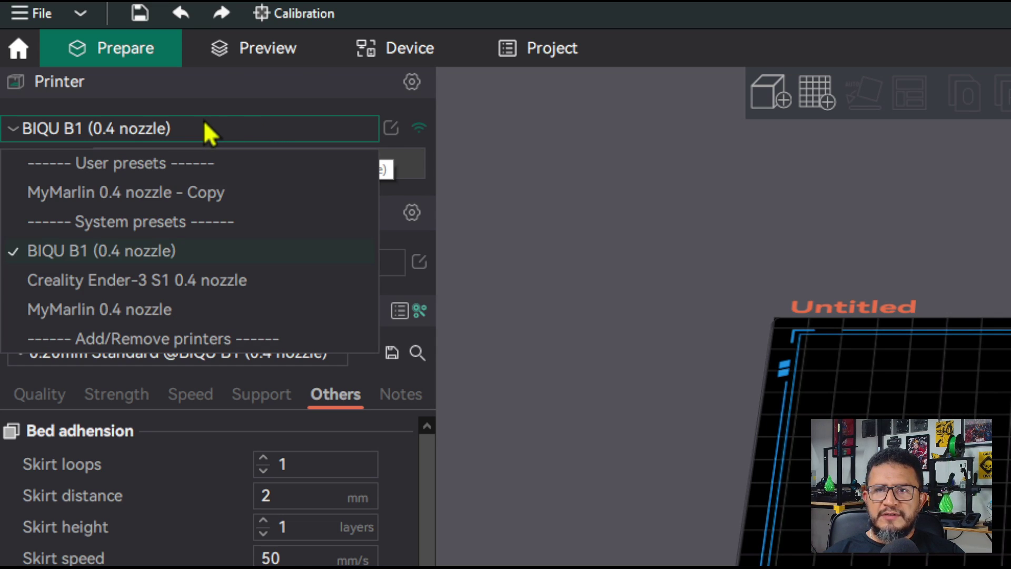
{"action": "left_click", "coordinate": [284, 129]}
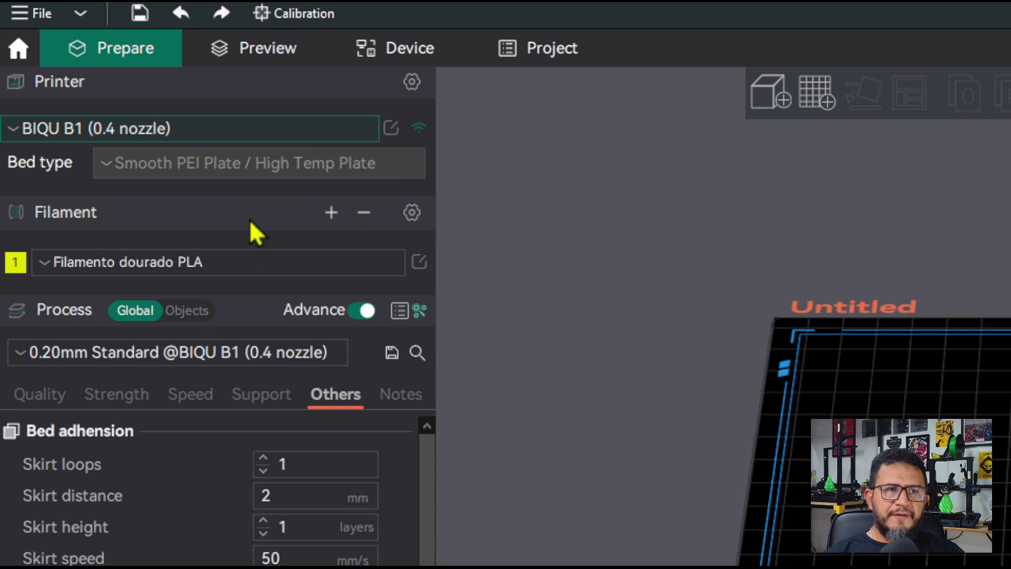
{"action": "left_click", "coordinate": [251, 264]}
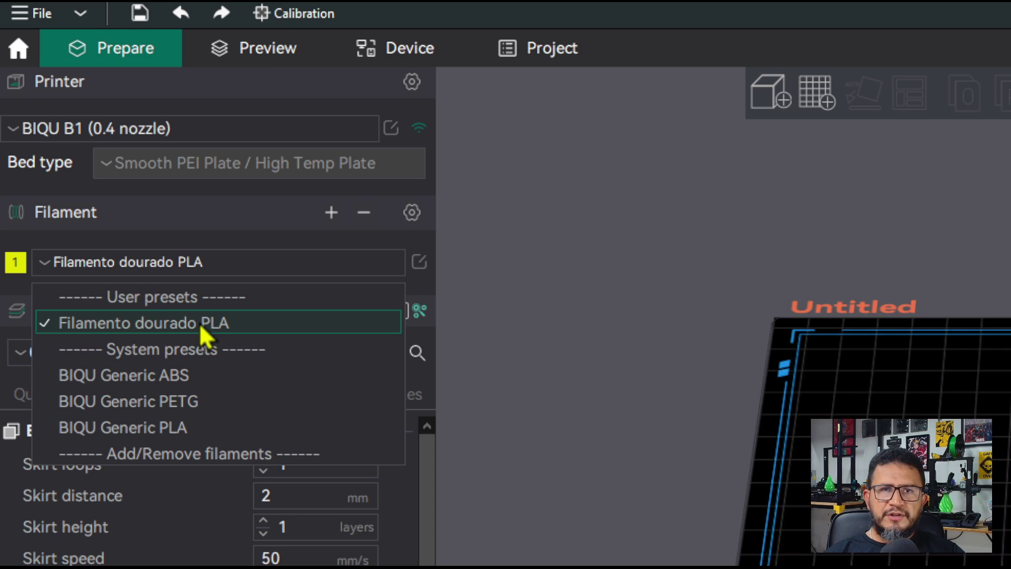
{"action": "left_click", "coordinate": [239, 323]}
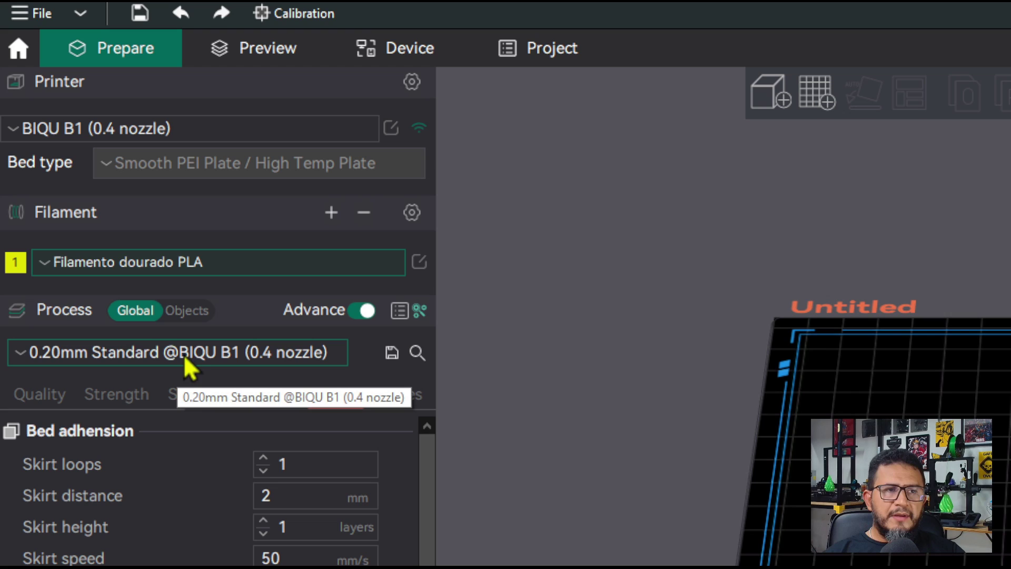
{"action": "left_click", "coordinate": [211, 357]}
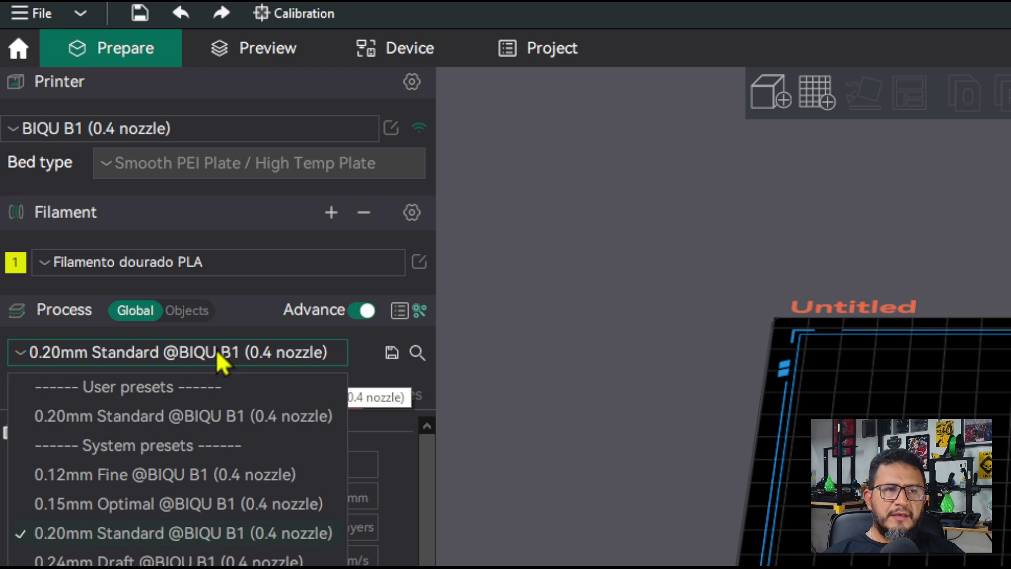
{"action": "left_click", "coordinate": [285, 348]}
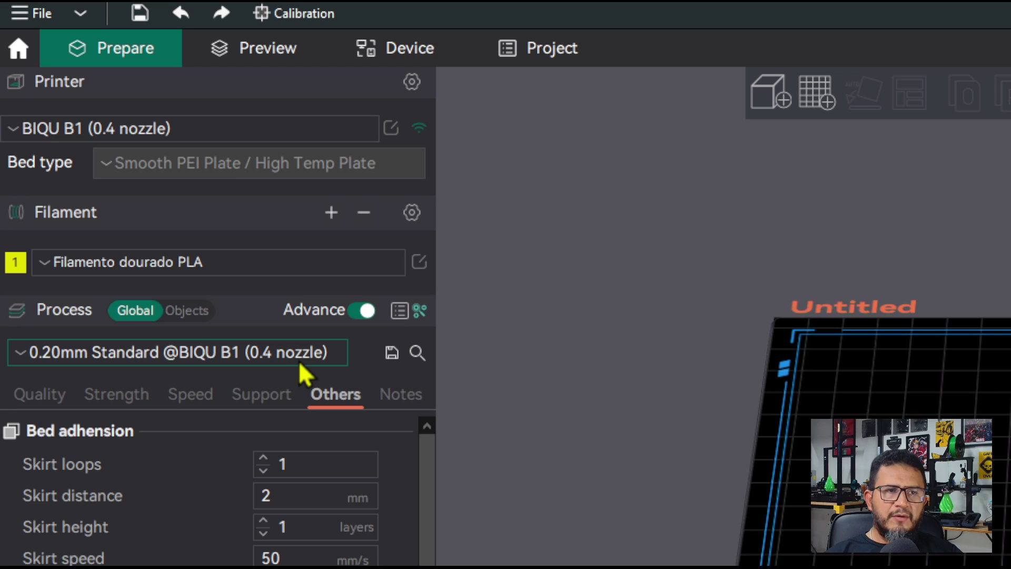
Generate a pressure advance calibration test for a Bowden extruder with the PA Line method, from 0 to 1 in 0,02 steps
{"action": "left_click", "coordinate": [306, 16]}
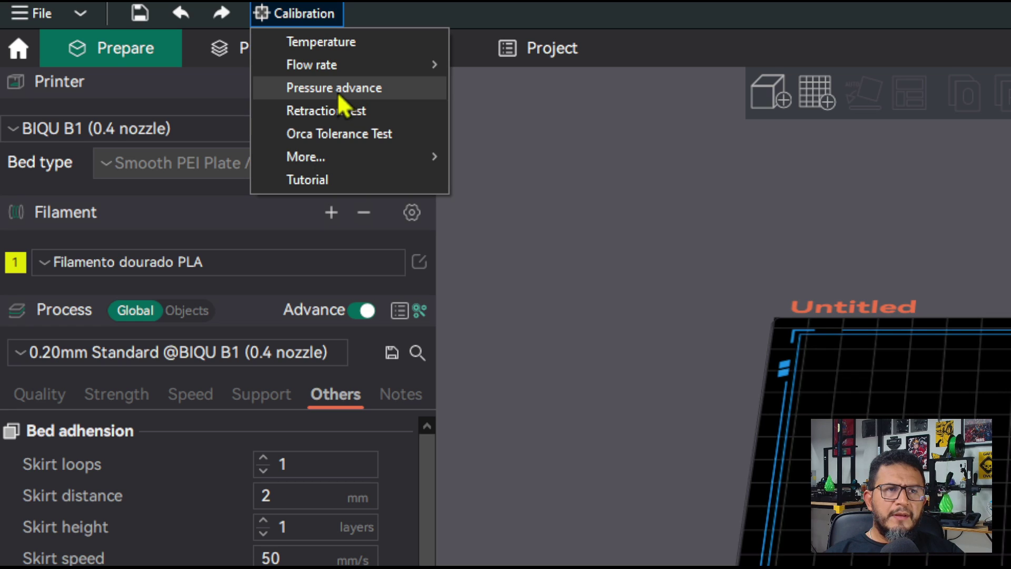
{"action": "left_click", "coordinate": [366, 86]}
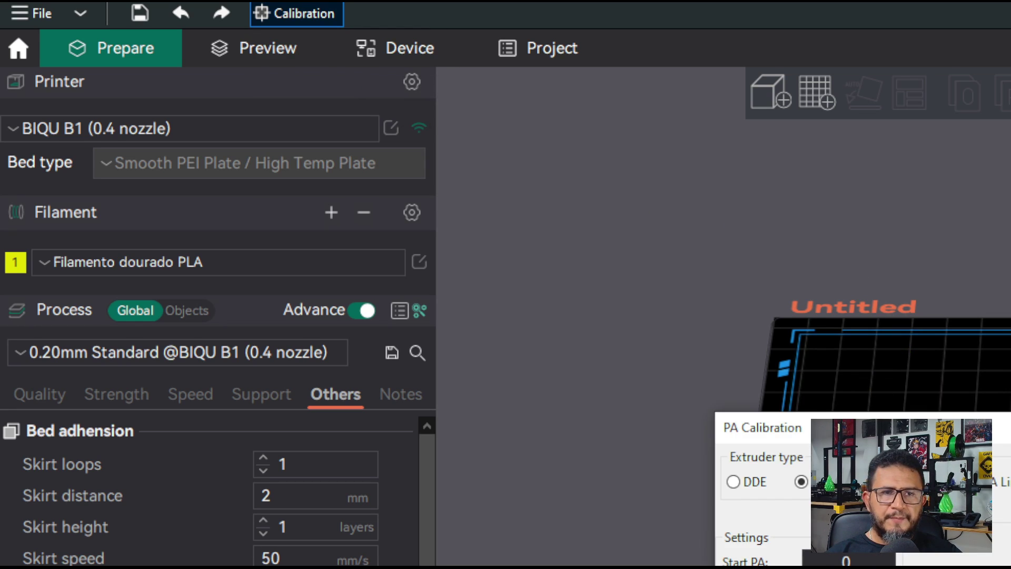
{"action": "left_click_drag", "start_coordinate": [841, 429], "coordinate": [520, 197]}
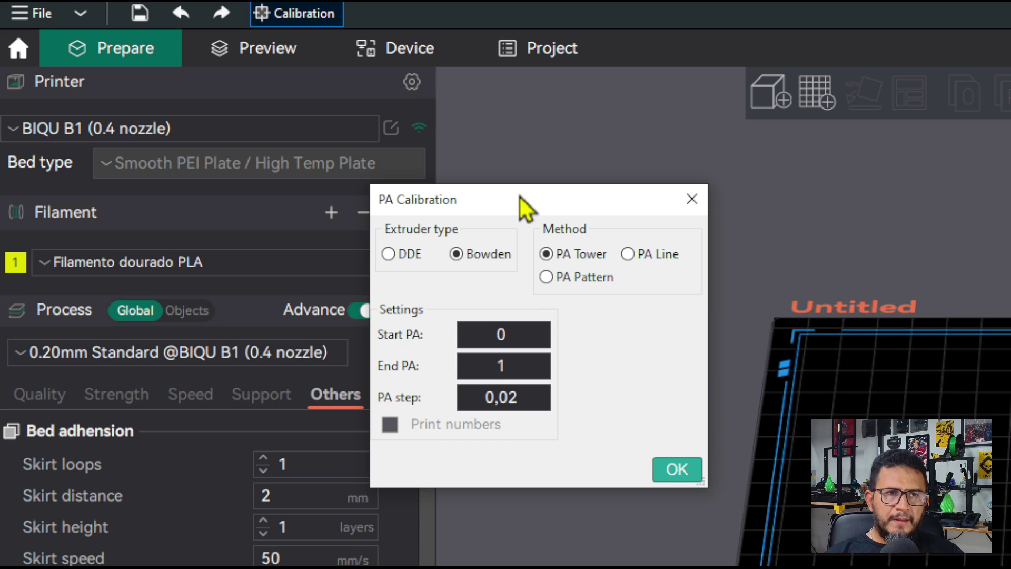
{"action": "left_click", "coordinate": [388, 254]}
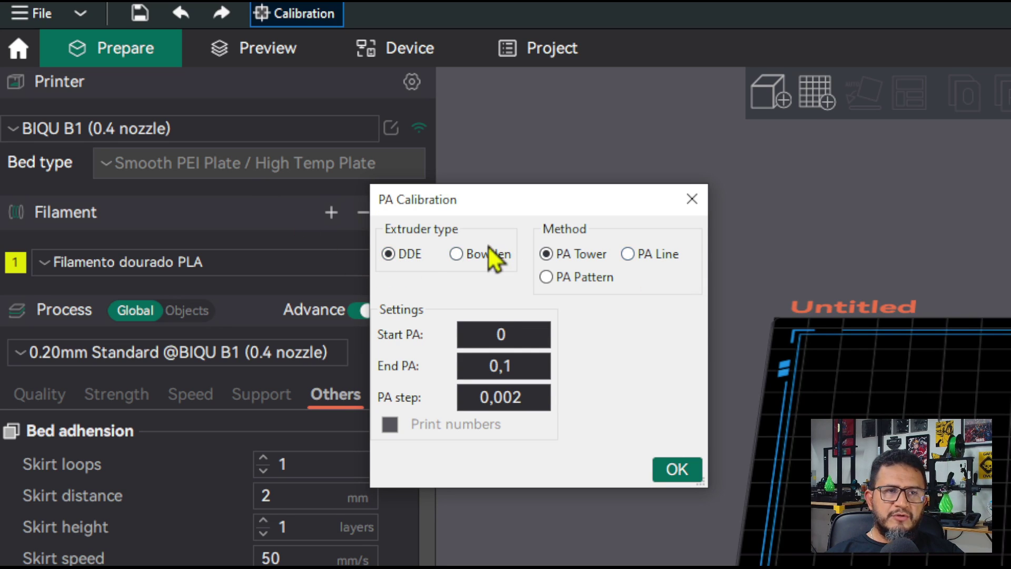
{"action": "left_click", "coordinate": [456, 254]}
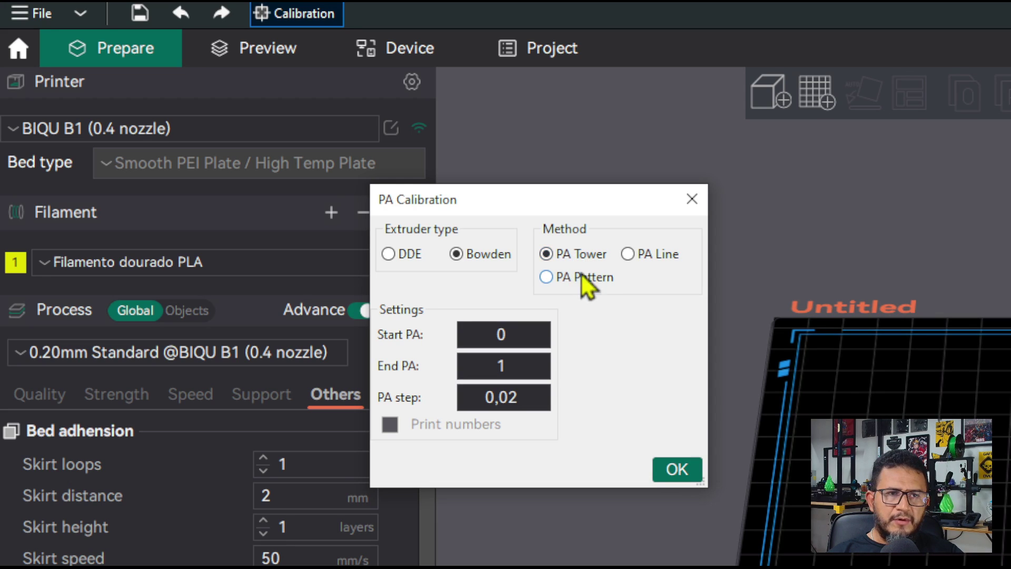
{"action": "left_click", "coordinate": [628, 255]}
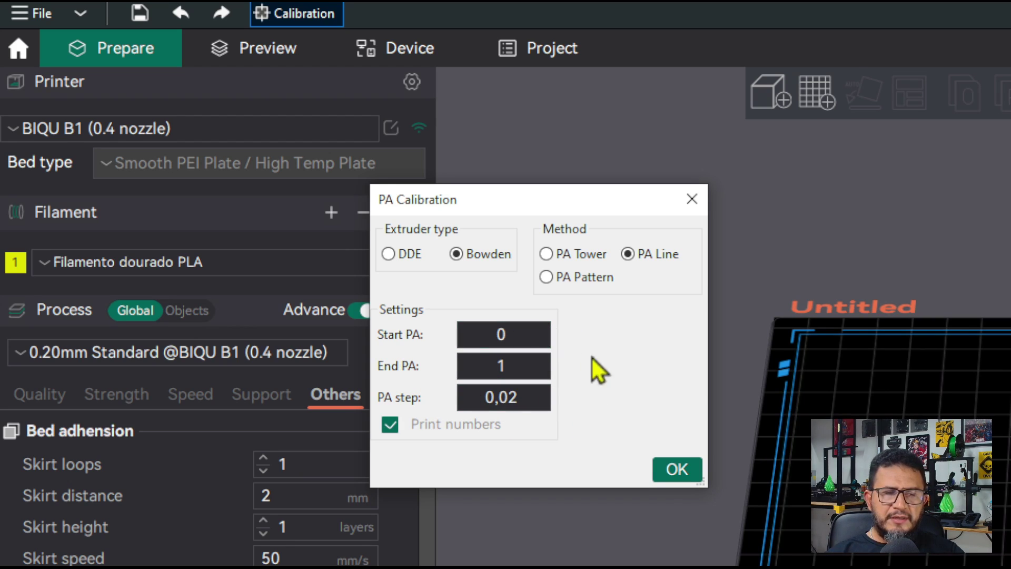
{"action": "left_click", "coordinate": [676, 469]}
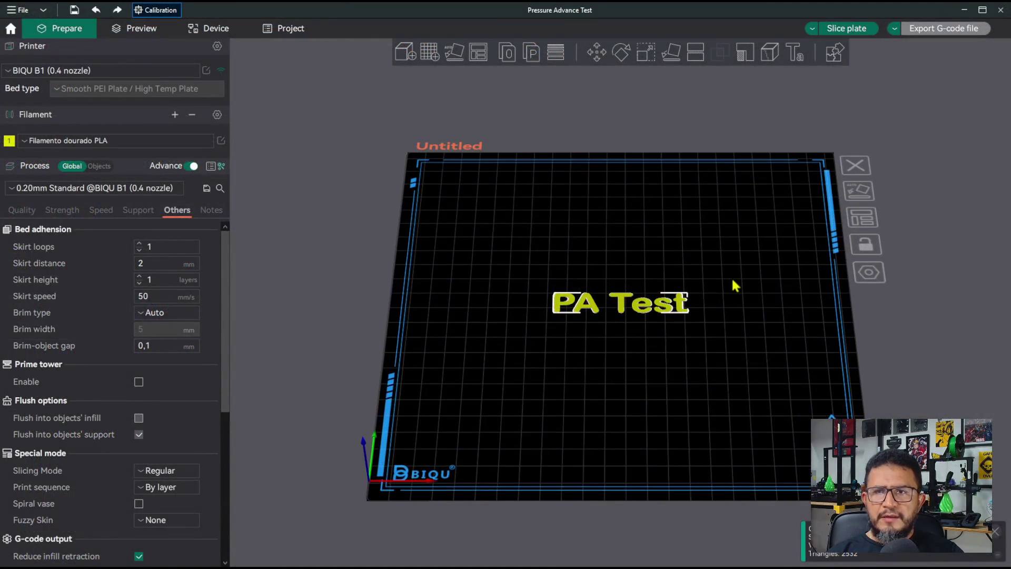
Slice the PA Line test plate and examine the generated lines and their numbered values
{"action": "scroll", "coordinate": [735, 286], "scroll_direction": "up", "scroll_amount": 1}
{"action": "right_click_drag", "start_coordinate": [794, 275], "coordinate": [680, 255]}
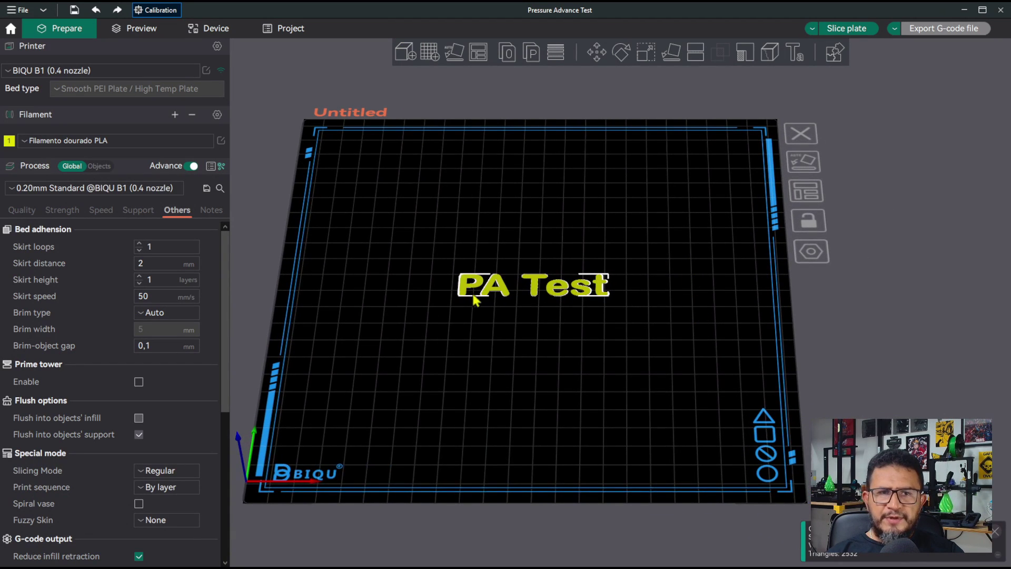
{"action": "left_click", "coordinate": [842, 35]}
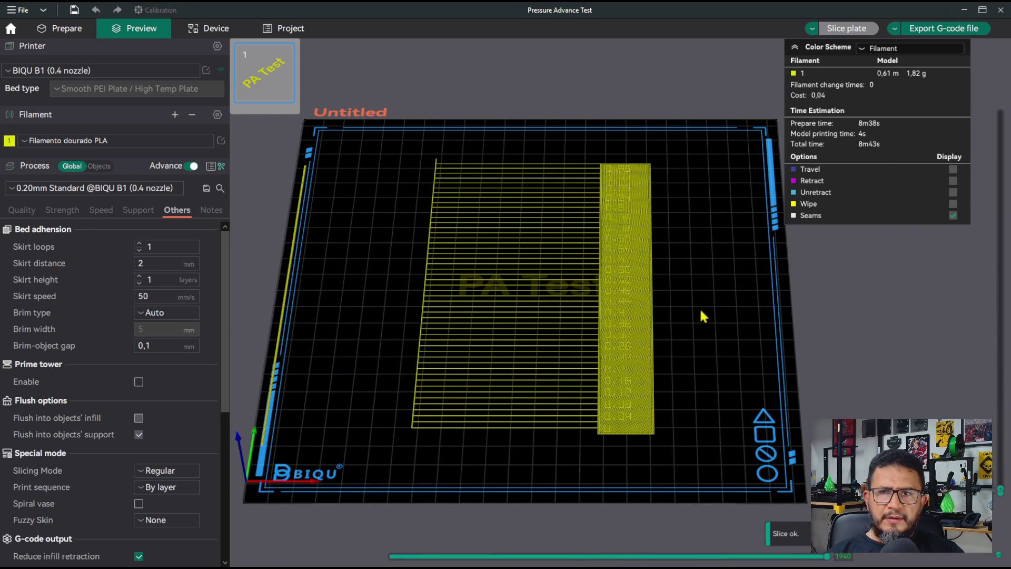
{"action": "scroll", "coordinate": [699, 308], "scroll_direction": "up", "scroll_amount": 3}
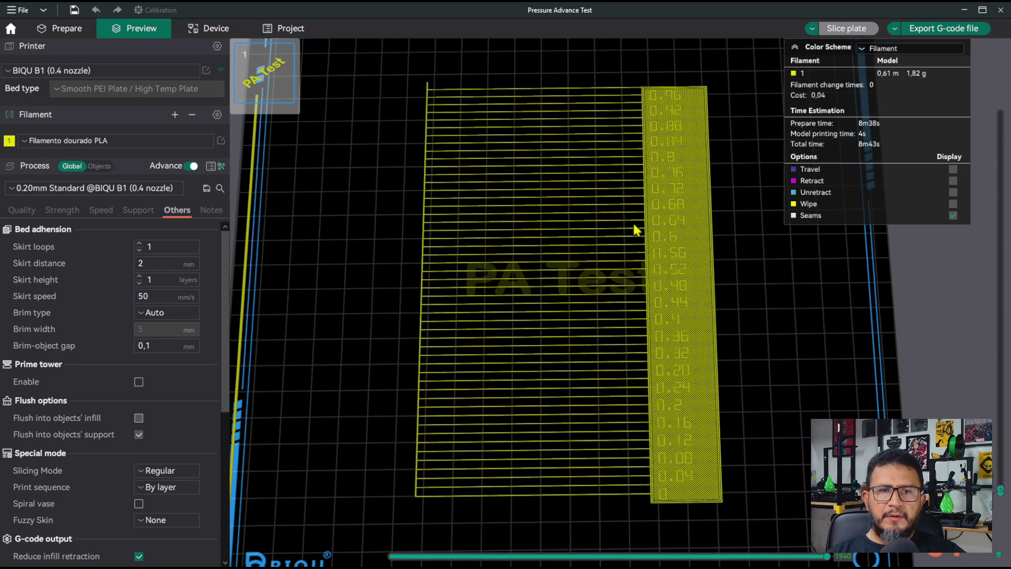
{"action": "left_click_drag", "start_coordinate": [777, 298], "coordinate": [766, 315]}
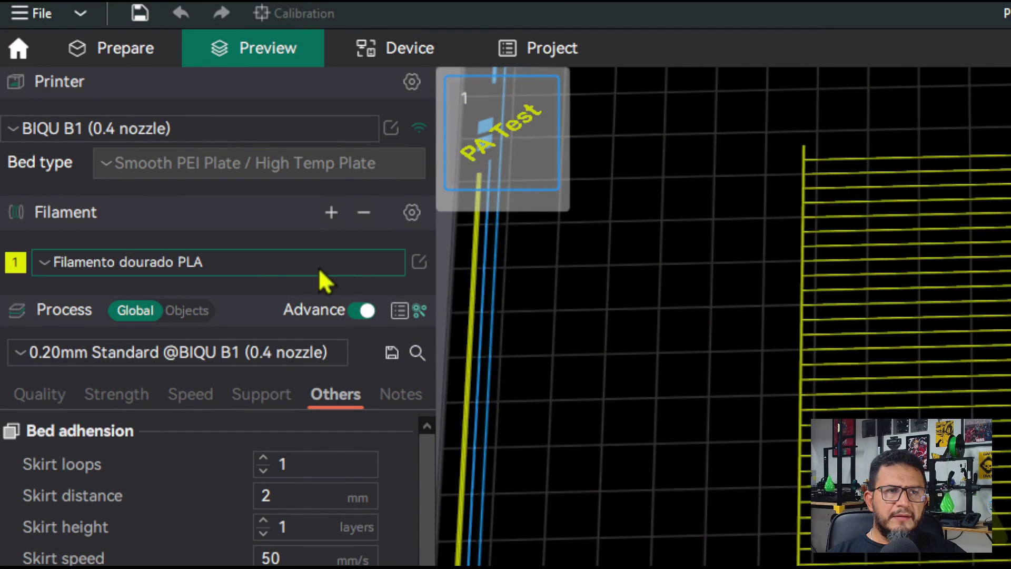
Try enabling pressure advance in the Filamento dourado PLA filament settings
{"action": "left_click", "coordinate": [420, 262]}
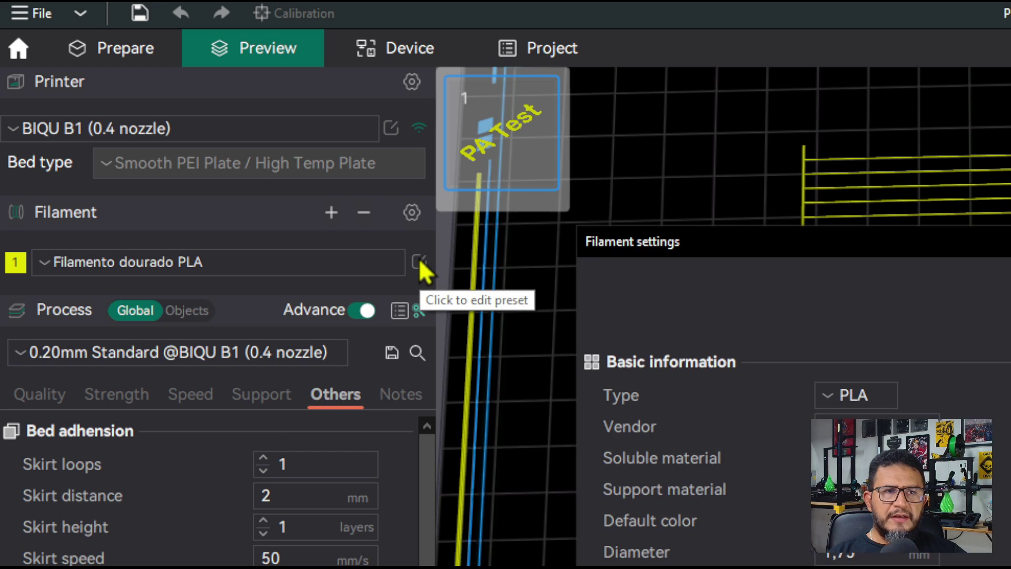
{"action": "left_click_drag", "start_coordinate": [808, 247], "coordinate": [416, 157]}
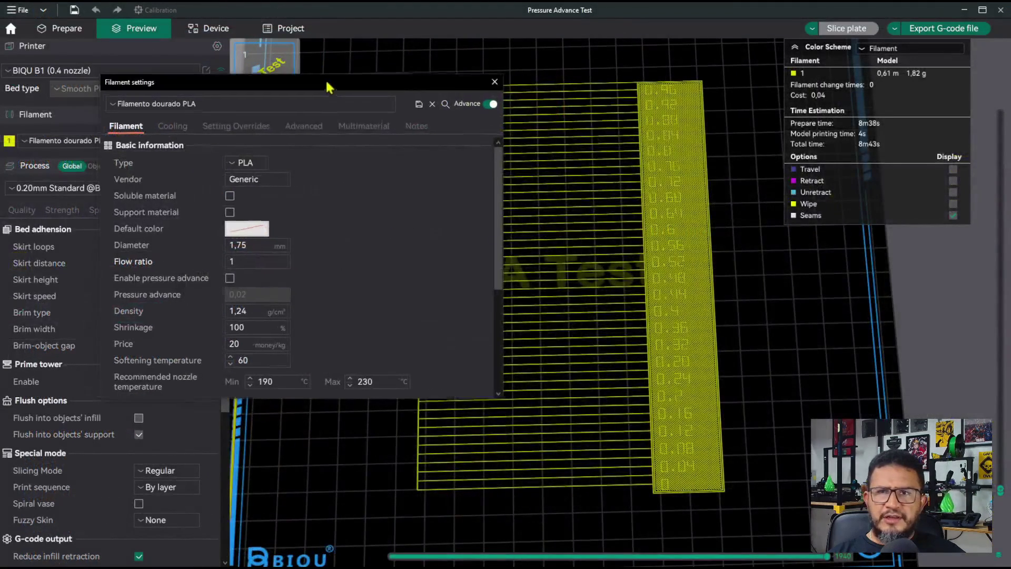
{"action": "left_click_drag", "start_coordinate": [330, 87], "coordinate": [413, 100]}
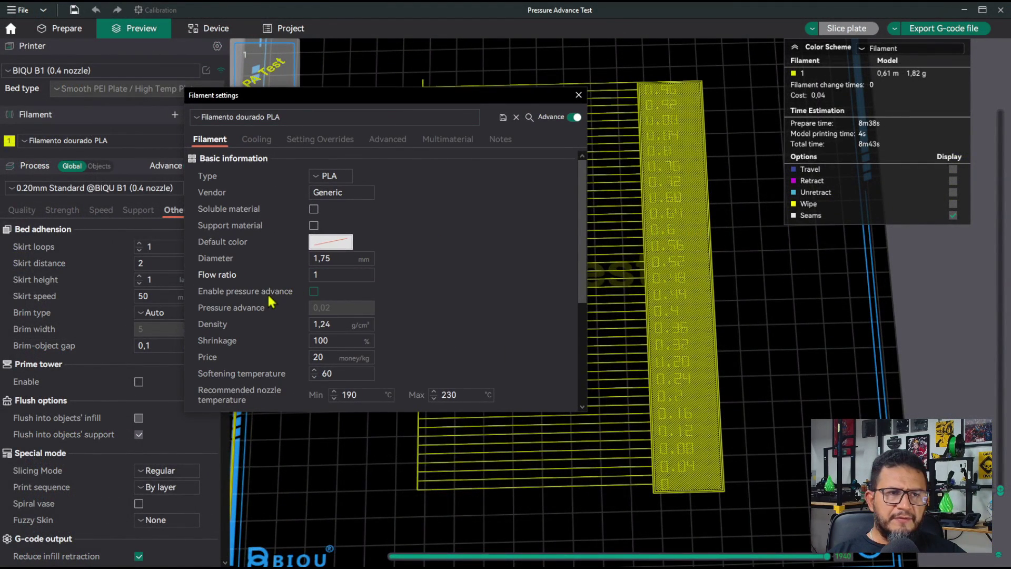
{"action": "mouse_move", "coordinate": [246, 299]}
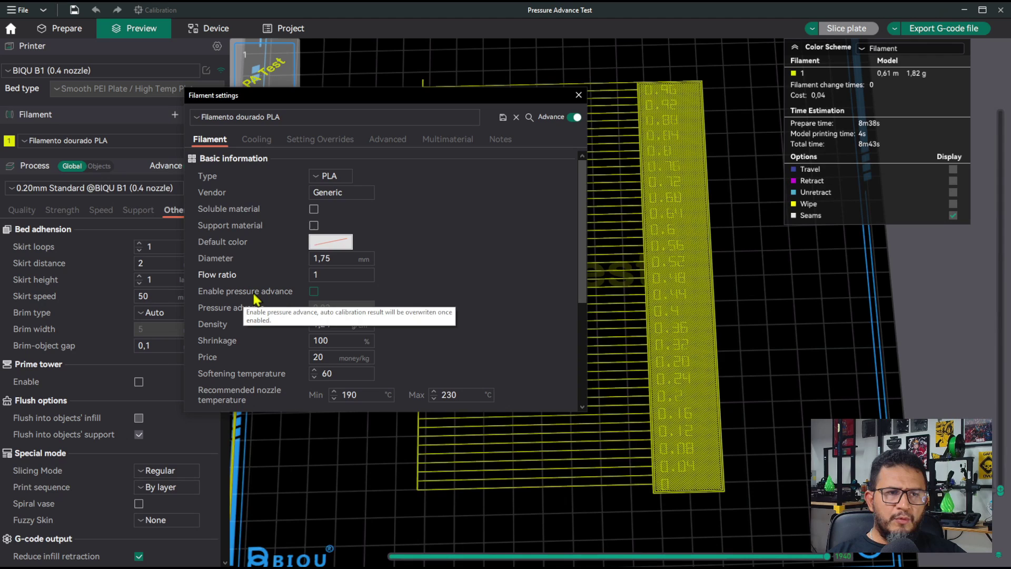
{"action": "left_click", "coordinate": [315, 293]}
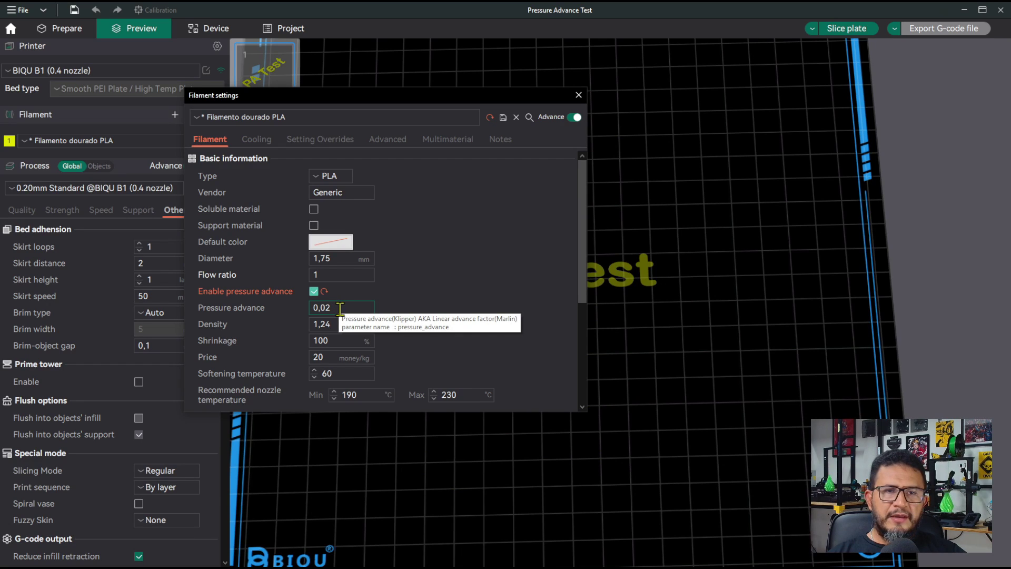
{"action": "left_click", "coordinate": [340, 309]}
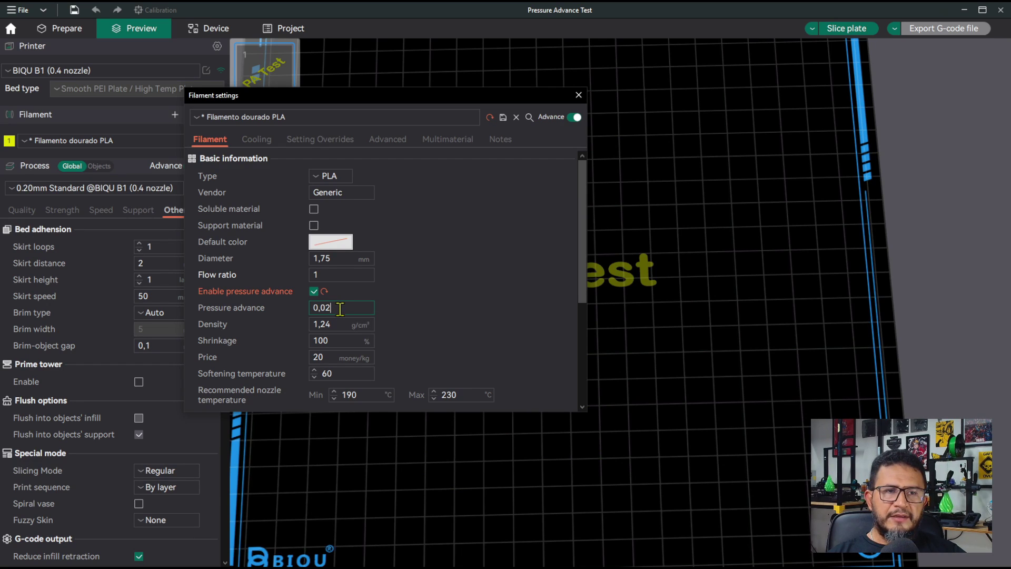
{"action": "left_click", "coordinate": [315, 293]}
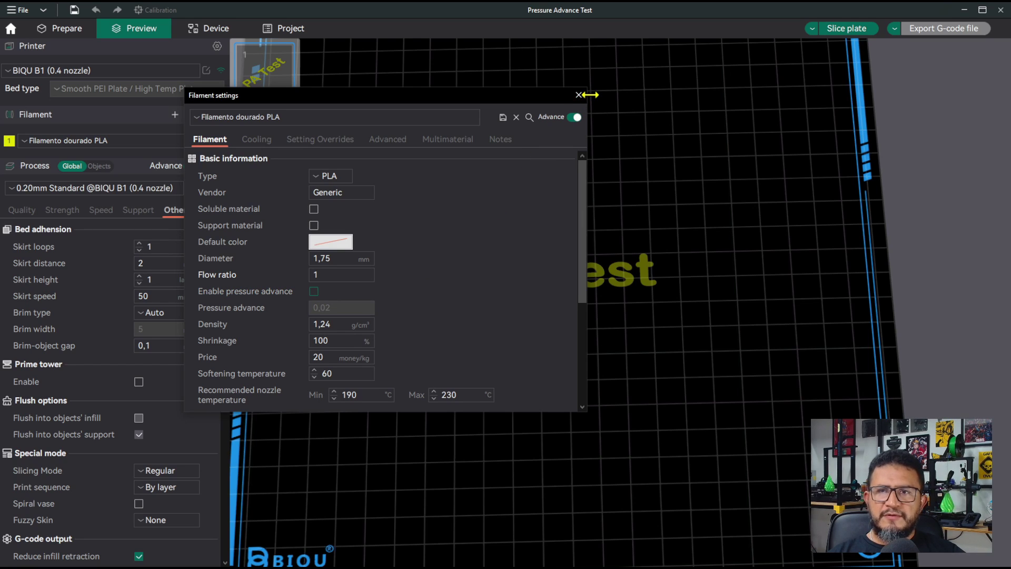
{"action": "left_click", "coordinate": [580, 98]}
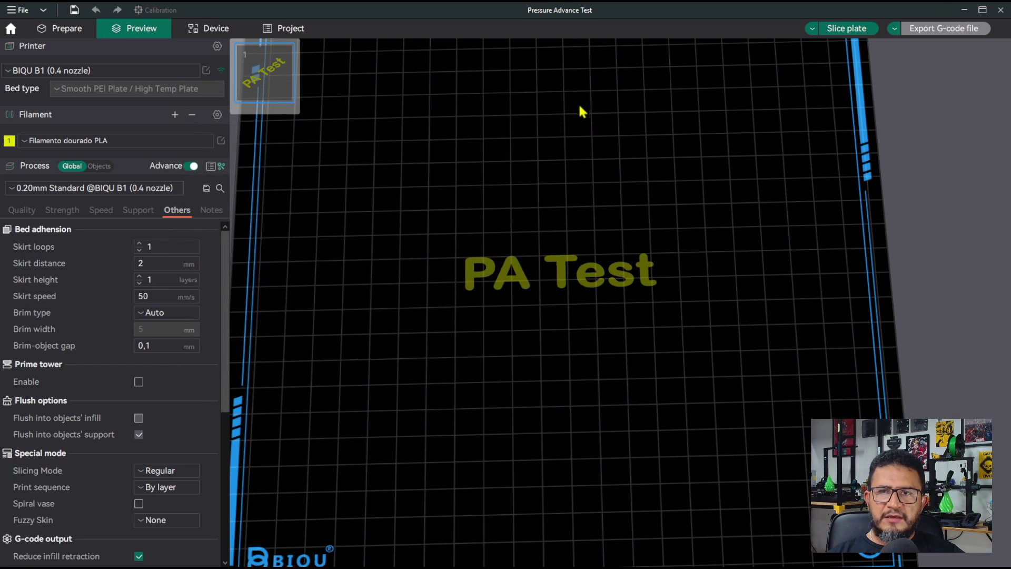
{"action": "middle_click_drag", "start_coordinate": [543, 185], "coordinate": [563, 191]}
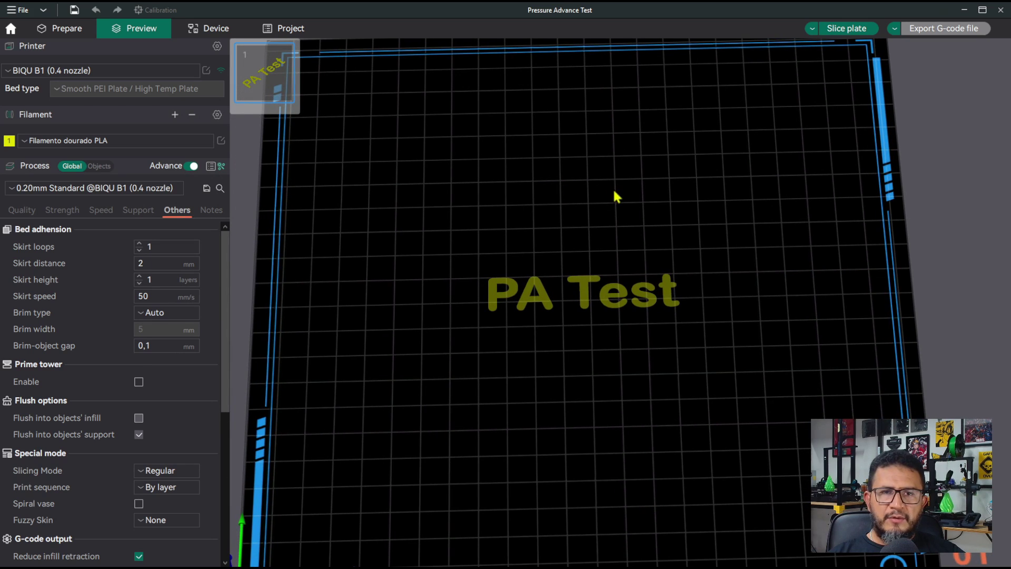
{"action": "scroll", "coordinate": [614, 191], "scroll_direction": "up", "scroll_amount": 1}
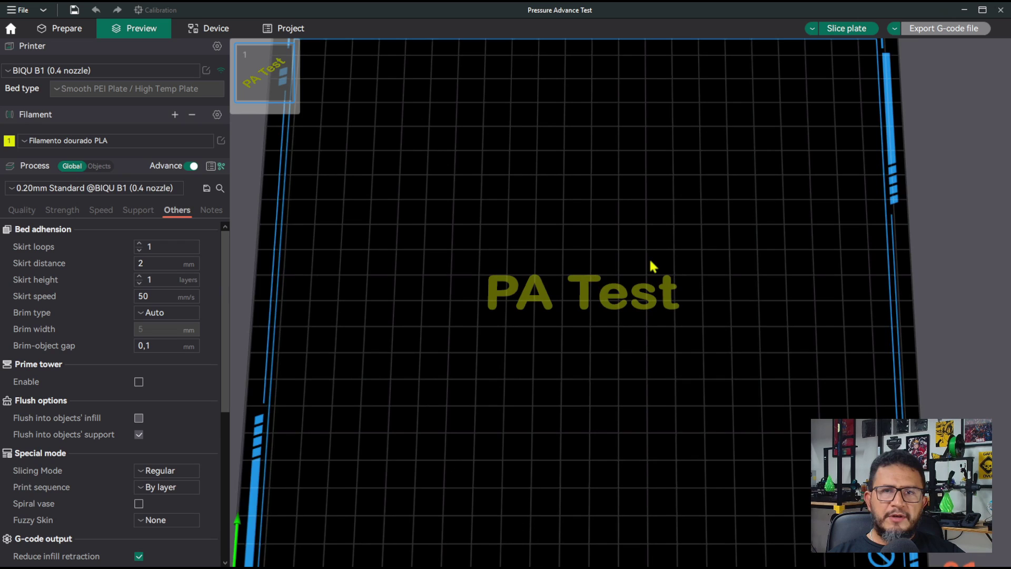
{"action": "scroll", "coordinate": [652, 265], "scroll_direction": "down", "scroll_amount": 2}
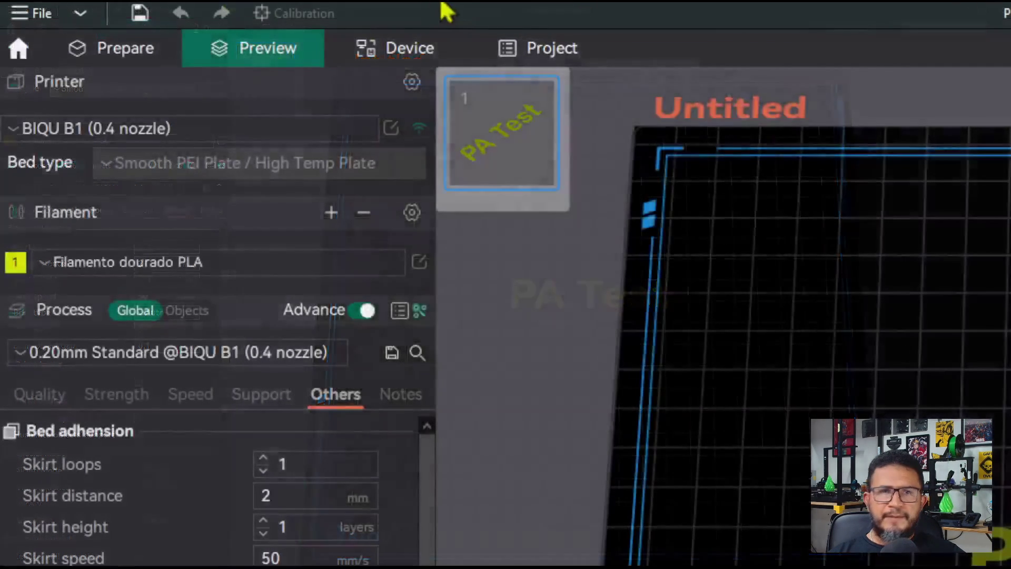
Generate a PA Pattern calibration test for the Bowden extruder, from 0 to 1 in 0,05 steps, without saving the current project
{"action": "left_click", "coordinate": [136, 49]}
{"action": "left_click", "coordinate": [308, 21]}
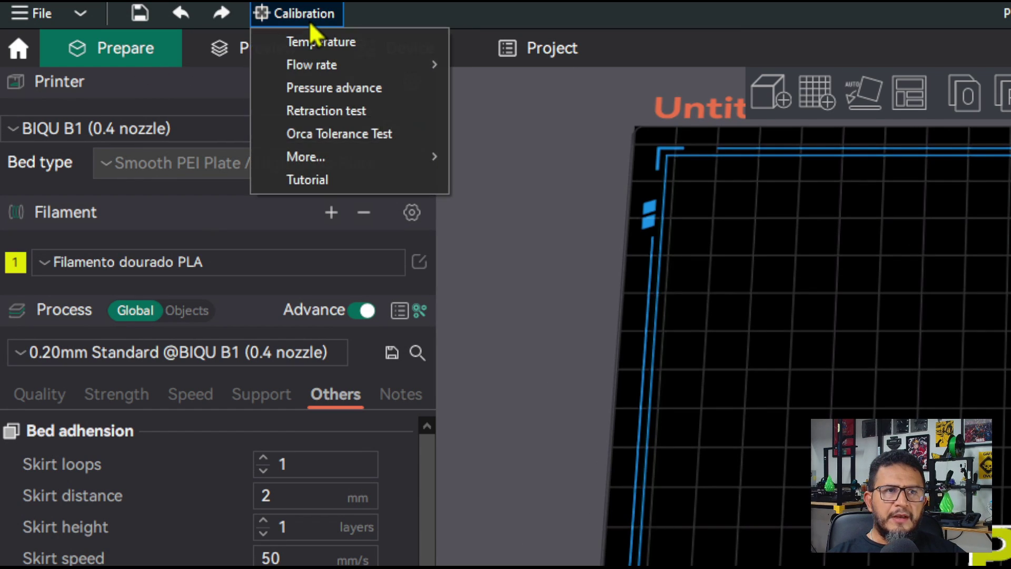
{"action": "left_click", "coordinate": [383, 88]}
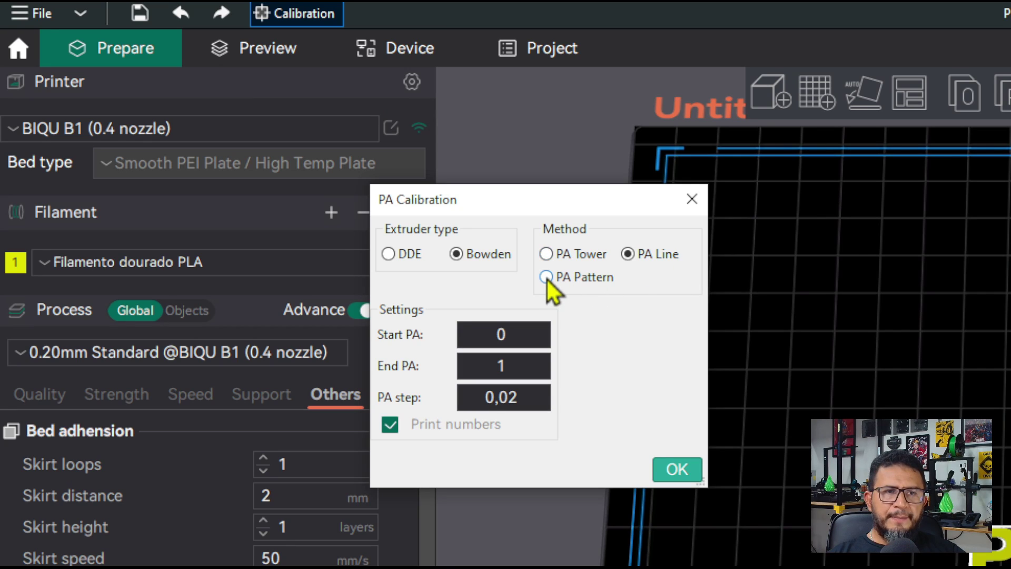
{"action": "left_click", "coordinate": [548, 277]}
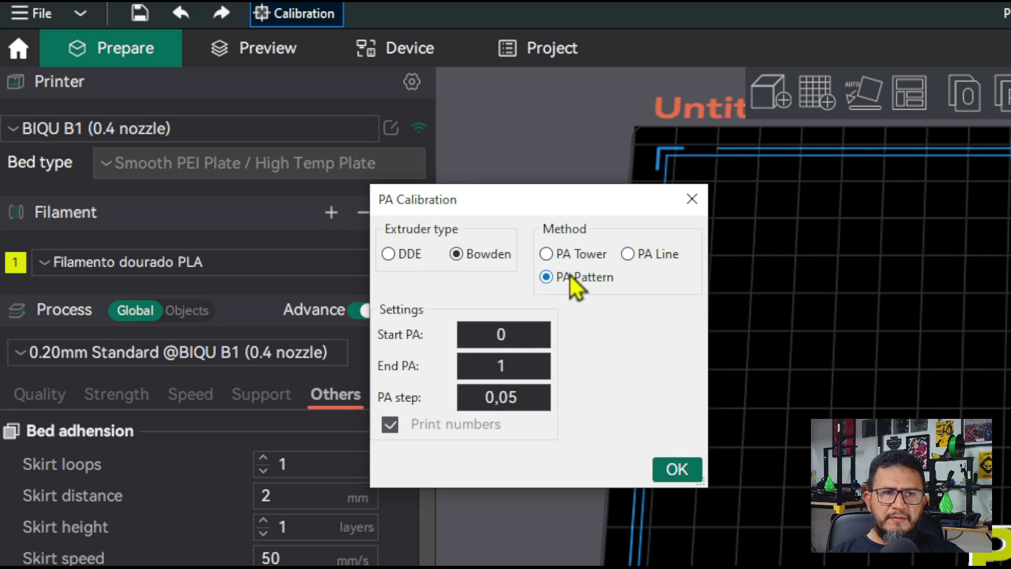
{"action": "left_click", "coordinate": [670, 469]}
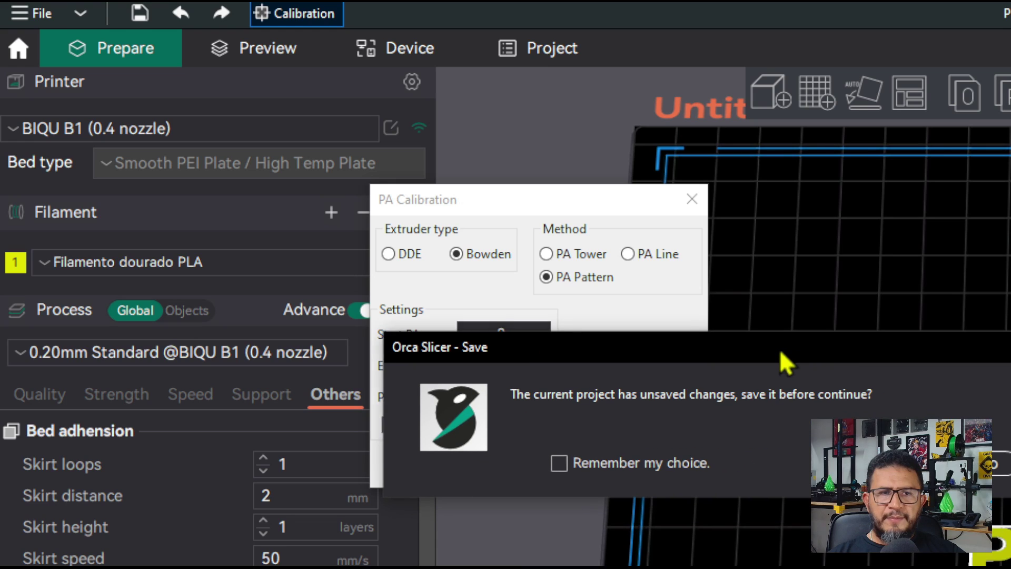
{"action": "left_click_drag", "start_coordinate": [780, 349], "coordinate": [435, 213]}
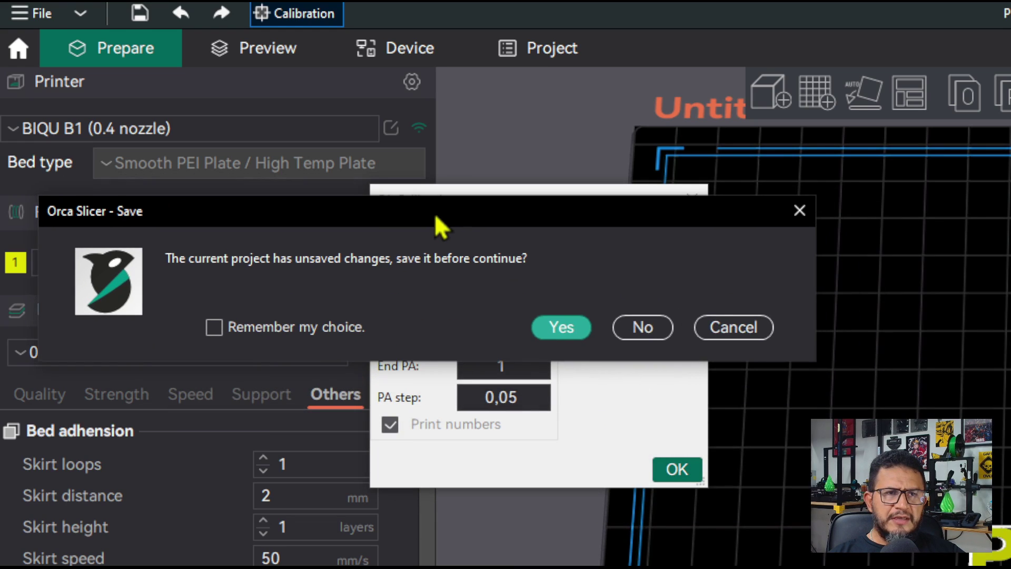
{"action": "left_click", "coordinate": [657, 334]}
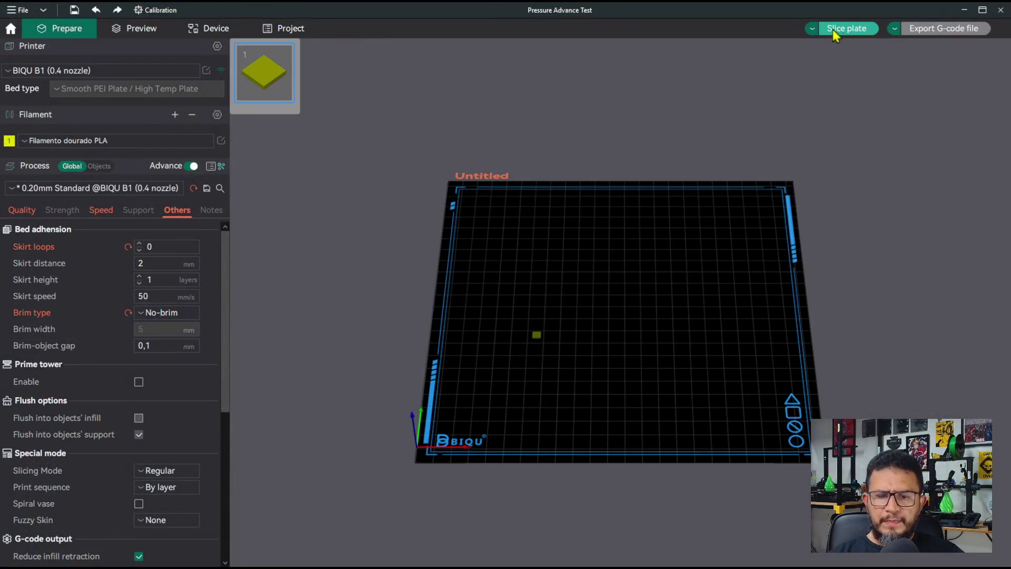
Slice the PA Pattern test plate and examine the generated chevron pattern
{"action": "left_click", "coordinate": [837, 29]}
{"action": "scroll", "coordinate": [737, 379], "scroll_direction": "up", "scroll_amount": 5}
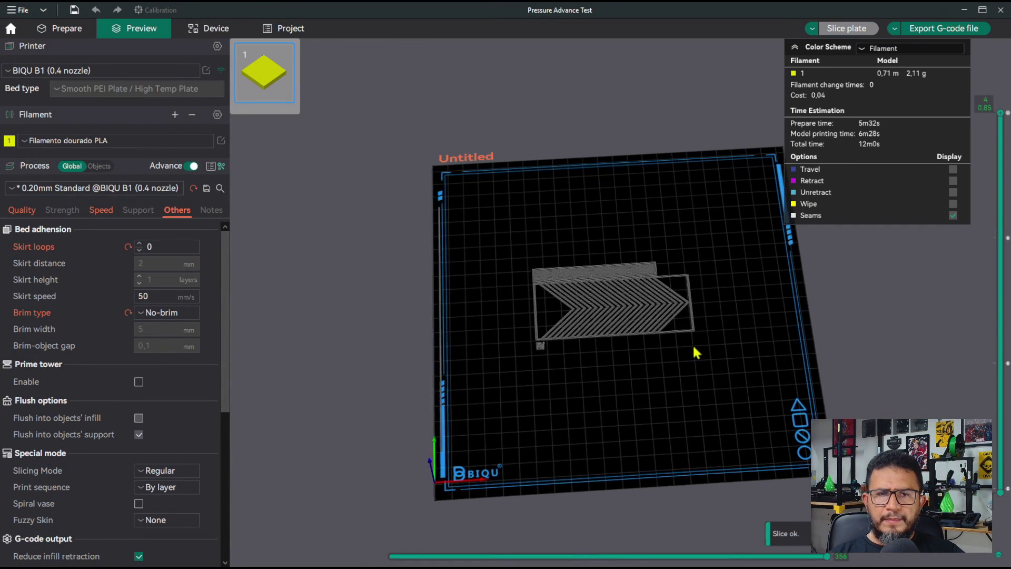
Examine the sliced PA Pattern's chevron lines and surrounding frame up close from an angled view
{"action": "left_click_drag", "start_coordinate": [744, 398], "coordinate": [670, 323]}
{"action": "scroll", "coordinate": [499, 368], "scroll_direction": "up", "scroll_amount": 5}
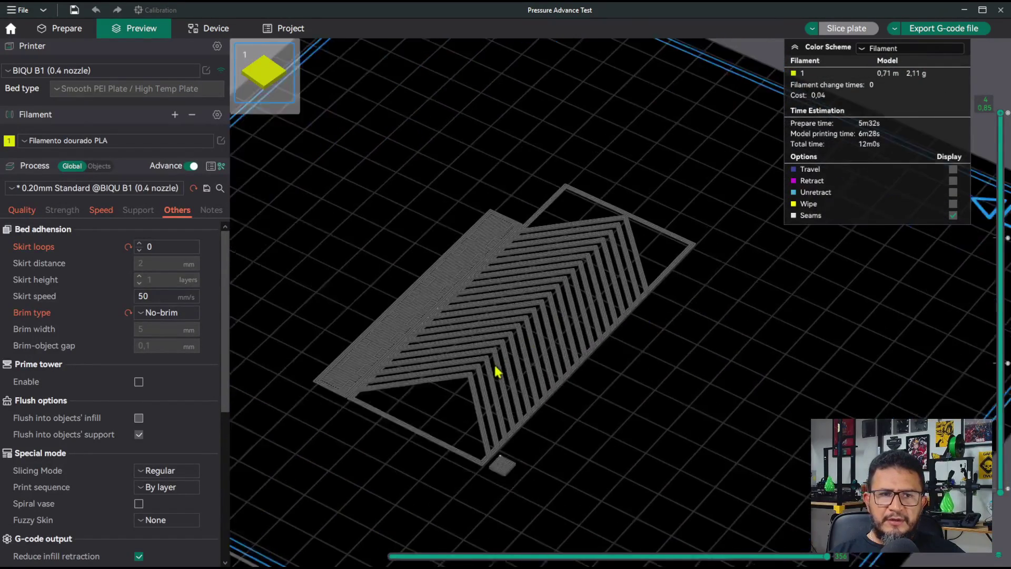
{"action": "scroll", "coordinate": [638, 368], "scroll_direction": "up", "scroll_amount": 1}
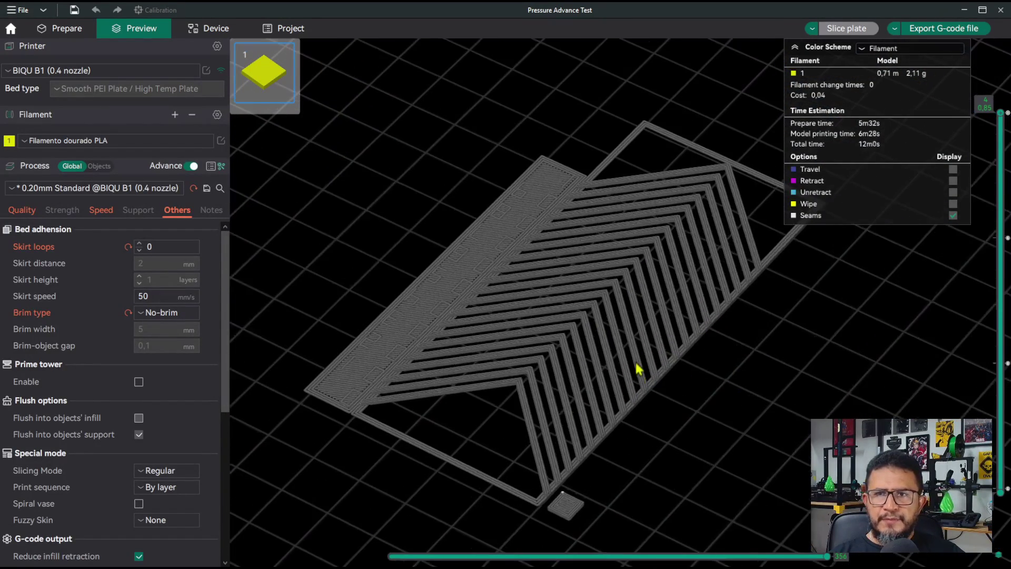
{"action": "left_click_drag", "start_coordinate": [747, 409], "coordinate": [730, 408]}
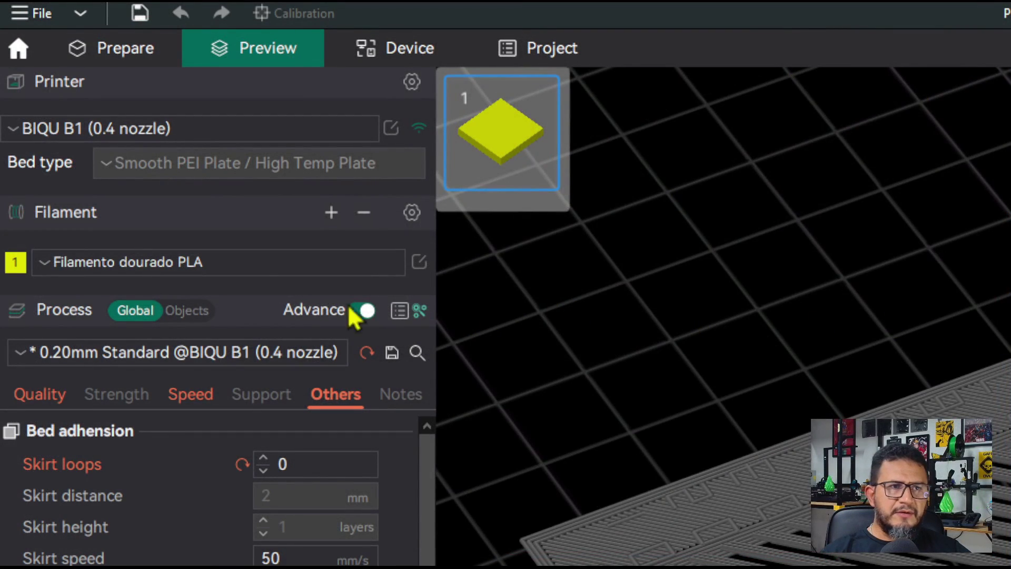
Try enabling pressure advance for the Filamento dourado PLA filament, then turn it back off and close the filament settings
{"action": "left_click", "coordinate": [419, 263]}
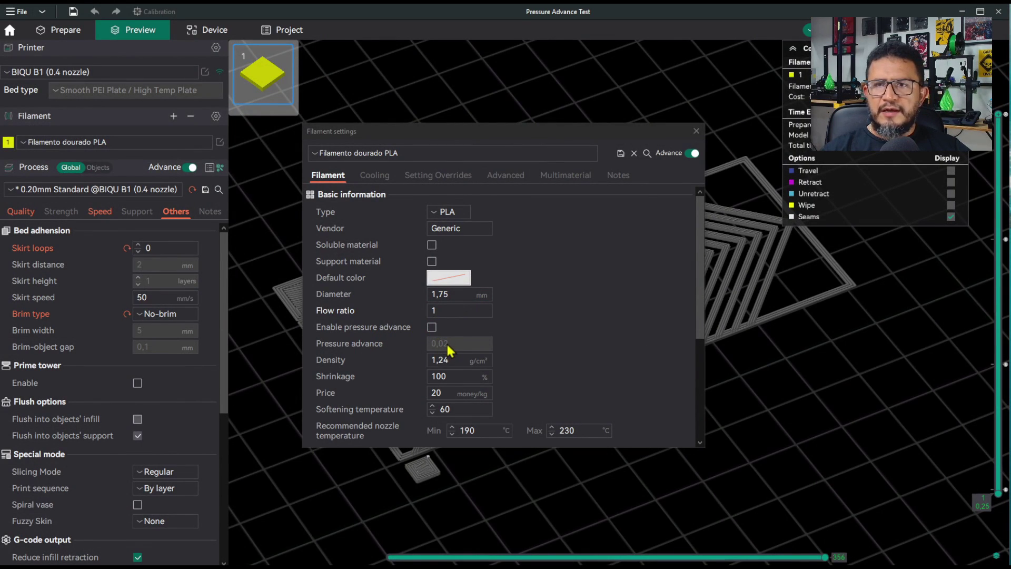
{"action": "left_click", "coordinate": [432, 328]}
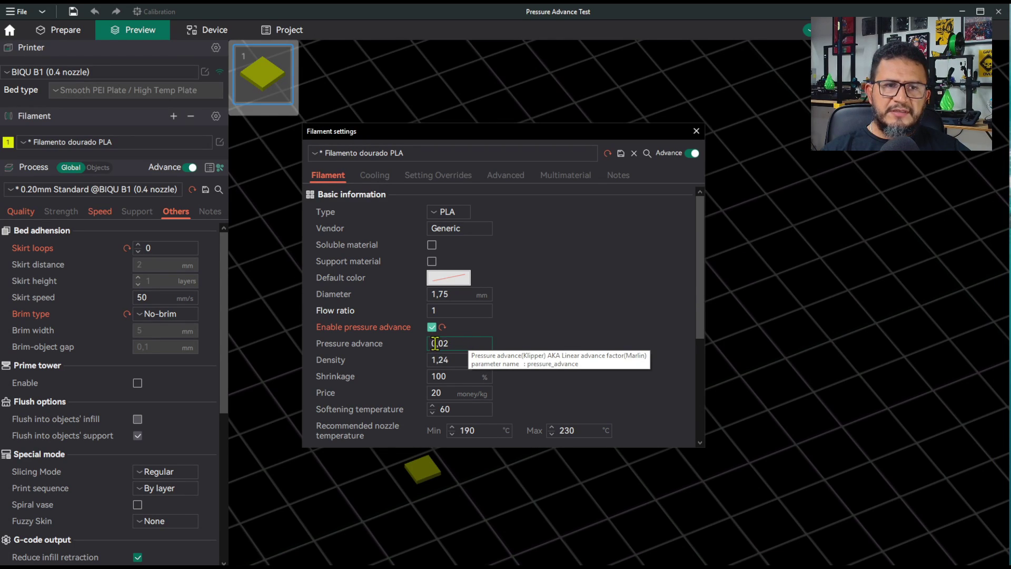
{"action": "left_click", "coordinate": [432, 328]}
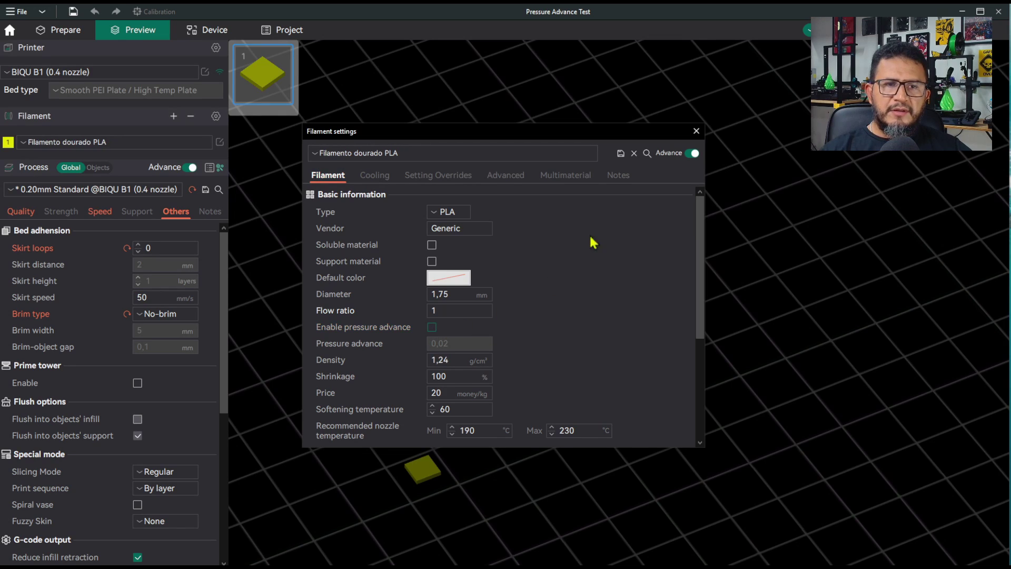
{"action": "left_click", "coordinate": [699, 135]}
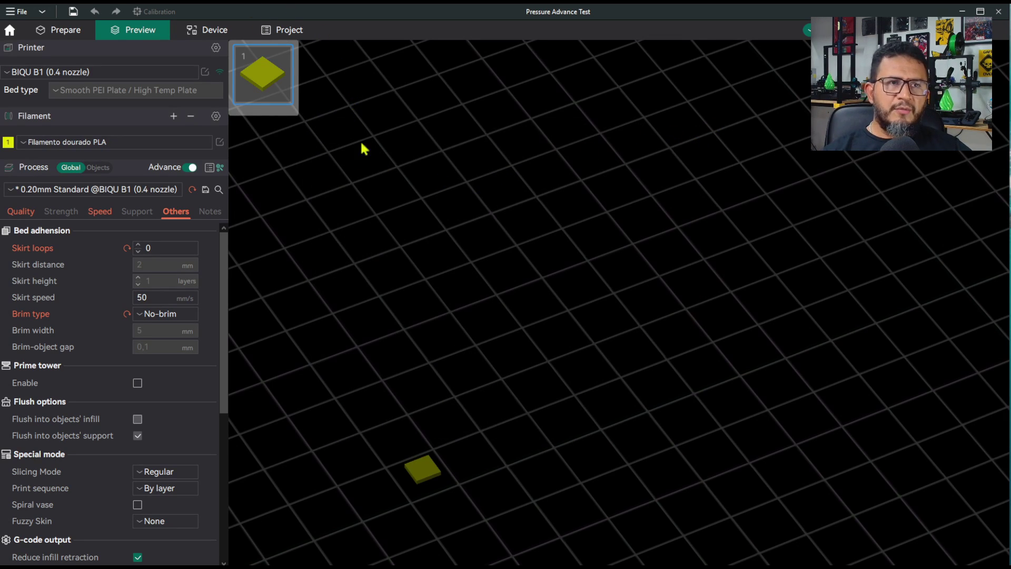
{"action": "scroll", "coordinate": [436, 287], "scroll_direction": "down", "scroll_amount": 4}
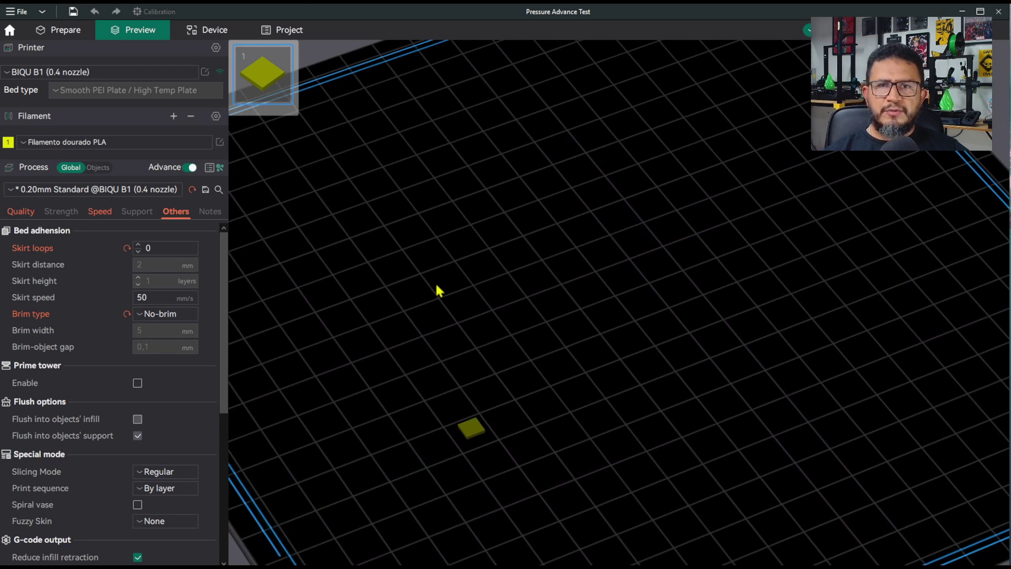
{"action": "left_click_drag", "start_coordinate": [469, 305], "coordinate": [496, 323]}
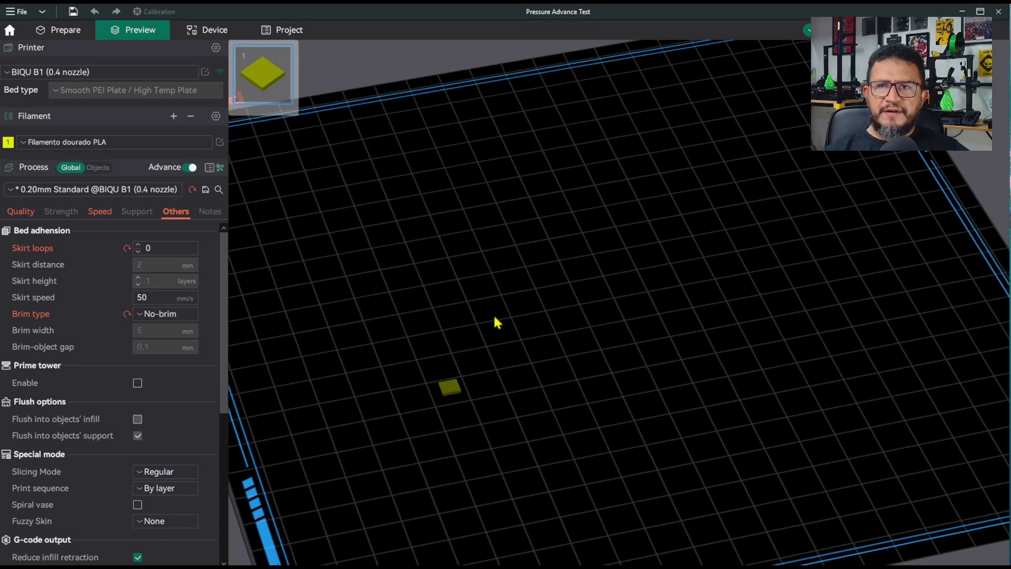
{"action": "scroll", "coordinate": [459, 532], "scroll_direction": "up", "scroll_amount": 1}
{"action": "left_click_drag", "start_coordinate": [472, 467], "coordinate": [535, 467]}
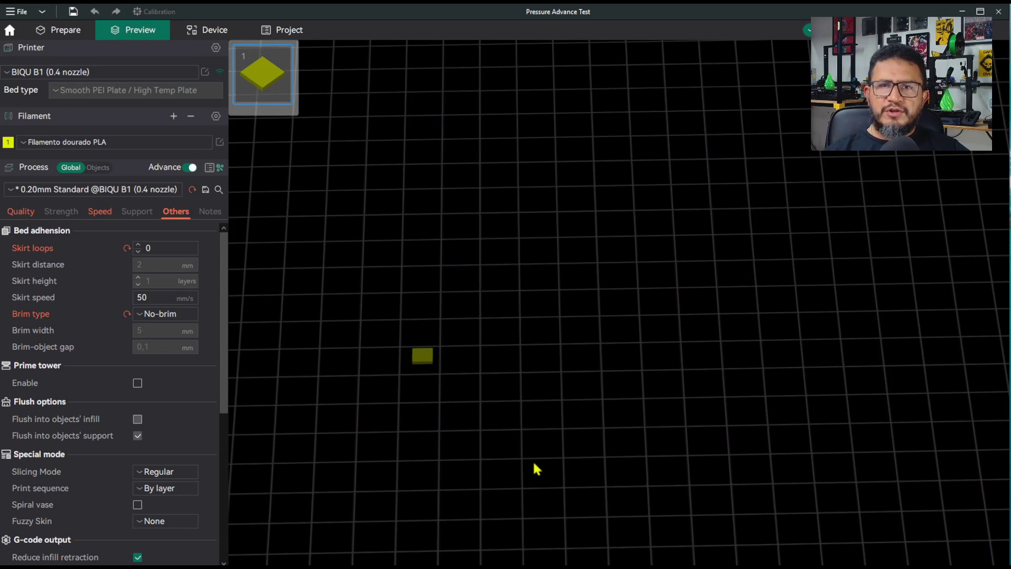
{"action": "scroll", "coordinate": [606, 311], "scroll_direction": "down", "scroll_amount": 1}
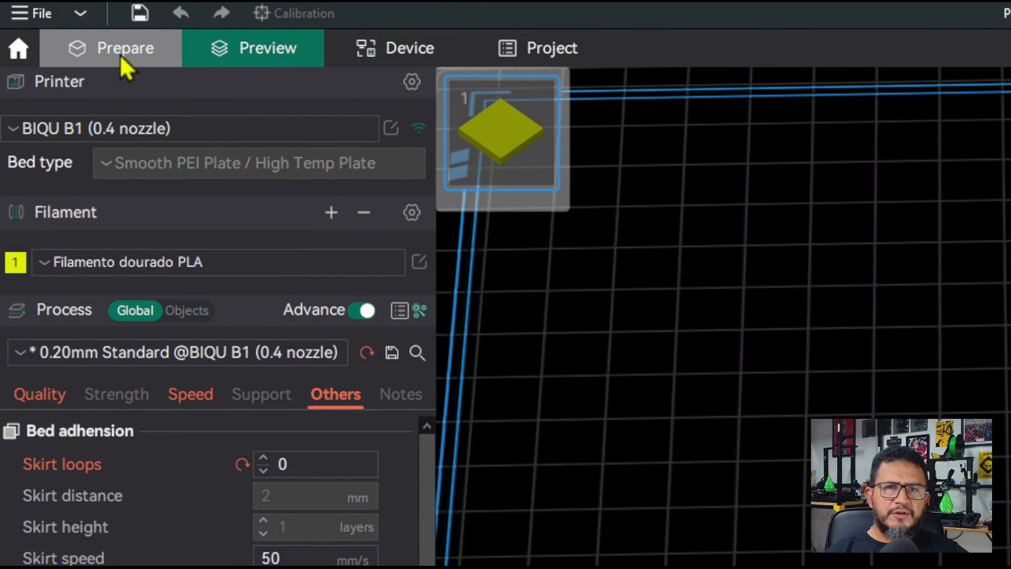
Set up a pressure advance calibration using the PA Tower method for the Bowden extruder, from 0 to 1 in 0,02 steps
{"action": "left_click", "coordinate": [121, 57]}
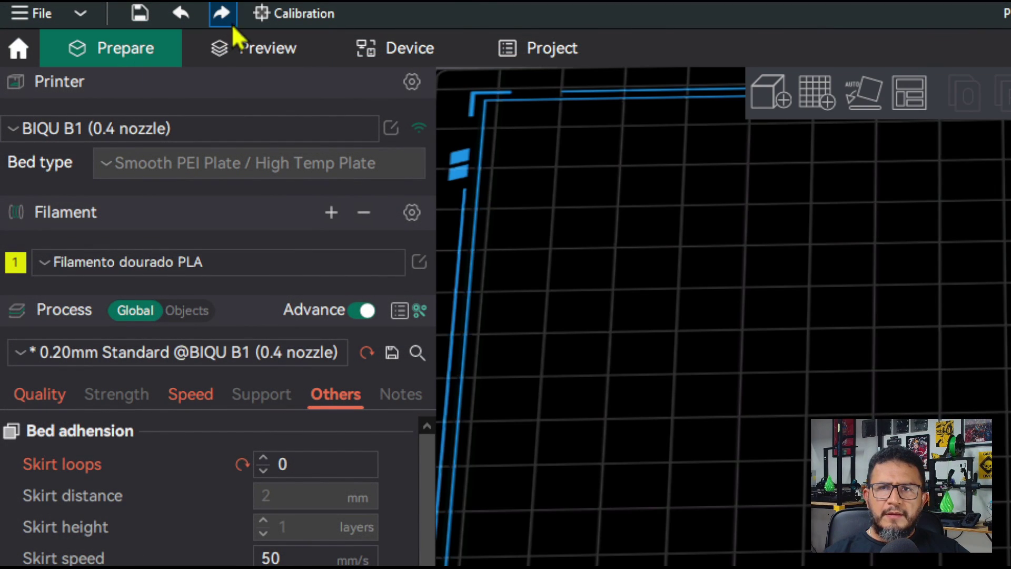
{"action": "left_click", "coordinate": [274, 17]}
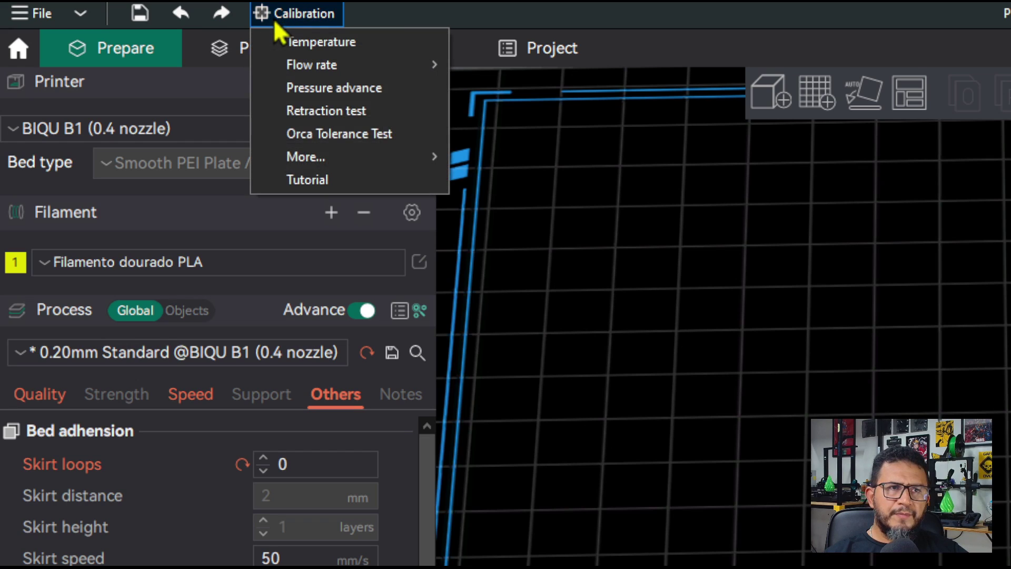
{"action": "left_click", "coordinate": [375, 88]}
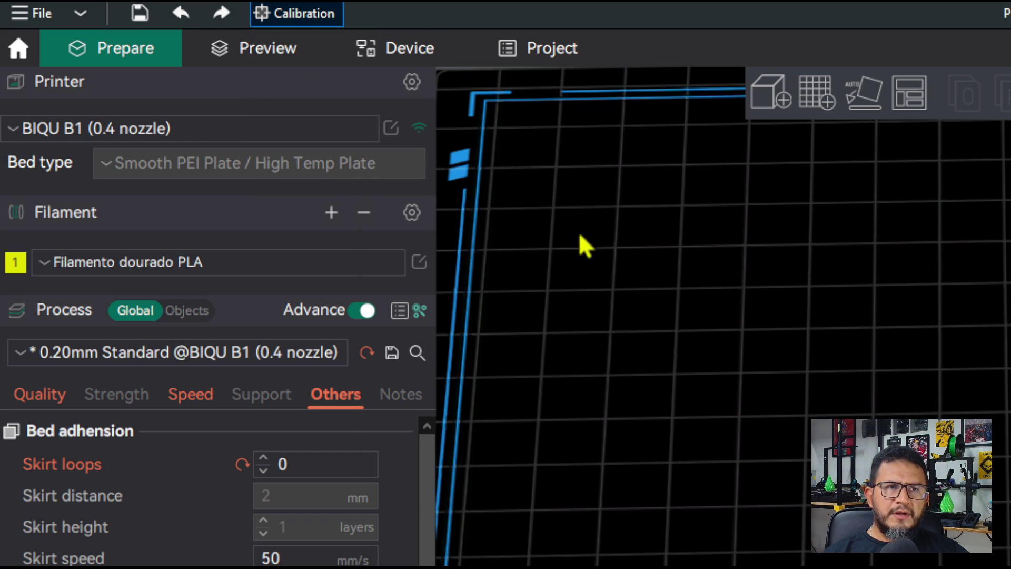
{"action": "left_click_drag", "start_coordinate": [581, 204], "coordinate": [761, 243]}
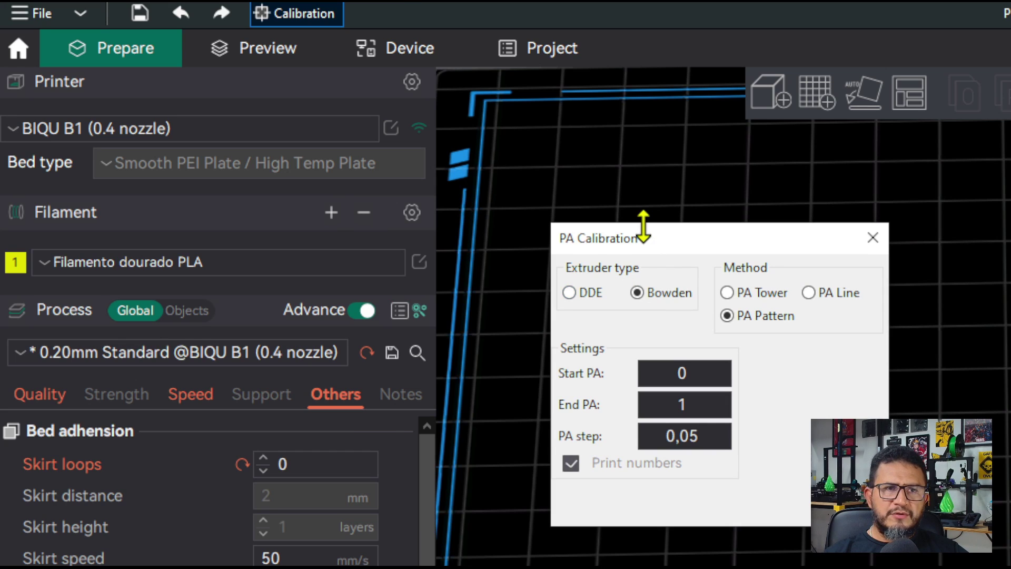
{"action": "left_click_drag", "start_coordinate": [643, 237], "coordinate": [618, 184]}
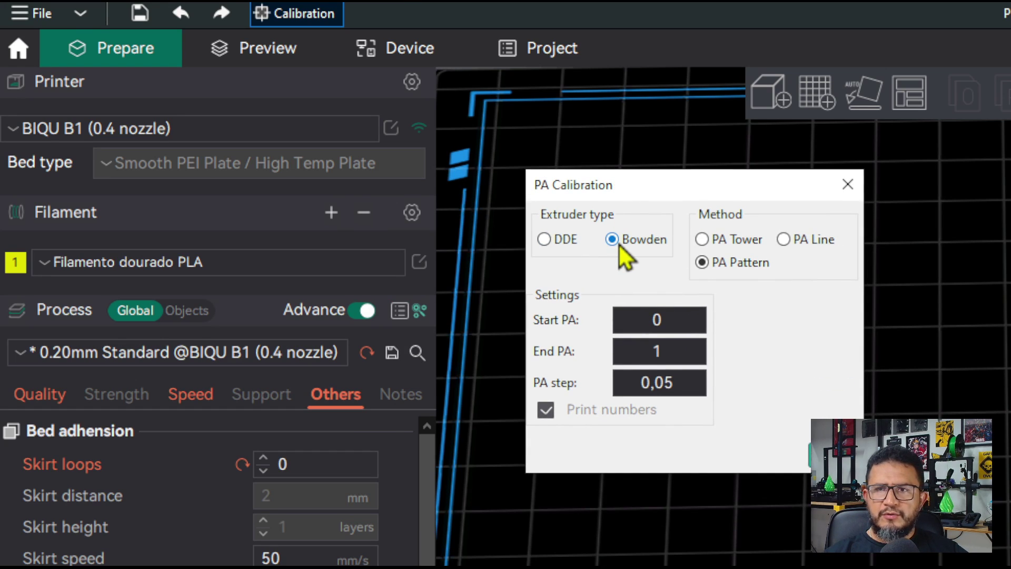
{"action": "left_click", "coordinate": [704, 242]}
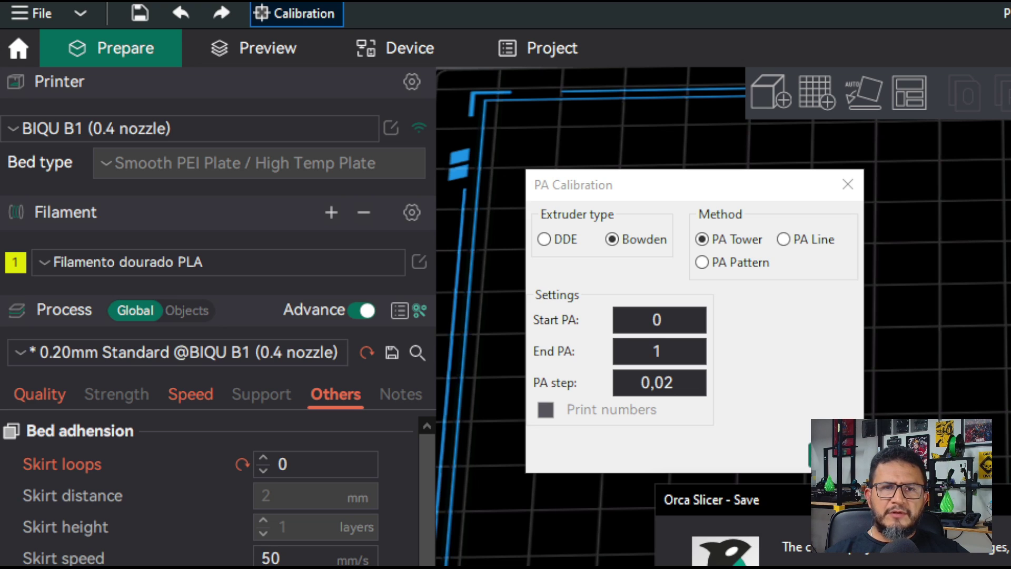
Generate the tower in a new project without saving the current one, discarding the changed preset settings
{"action": "left_click", "coordinate": [834, 337]}
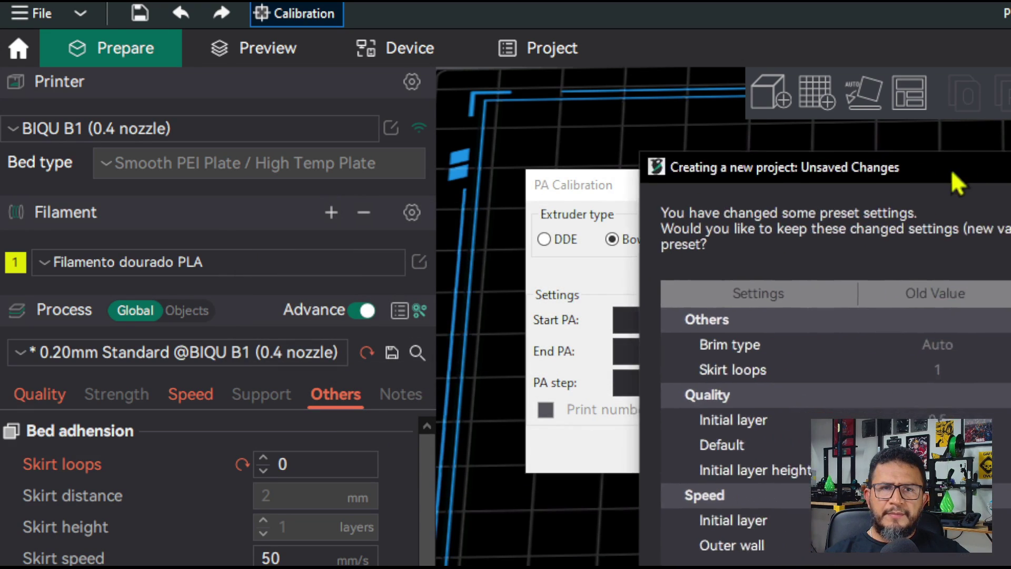
{"action": "left_click_drag", "start_coordinate": [951, 169], "coordinate": [399, 116]}
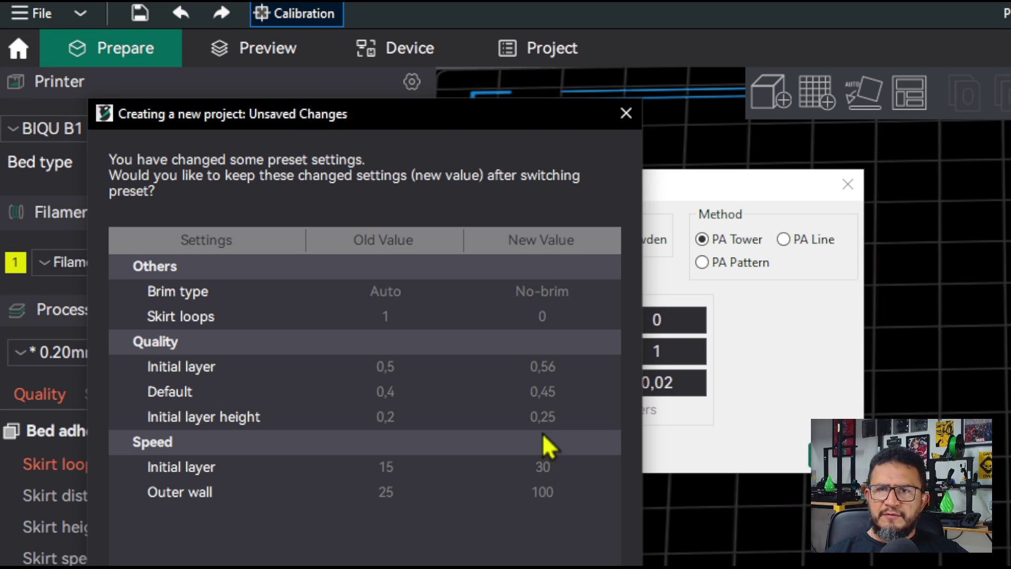
{"action": "left_click_drag", "start_coordinate": [471, 132], "coordinate": [447, 10]}
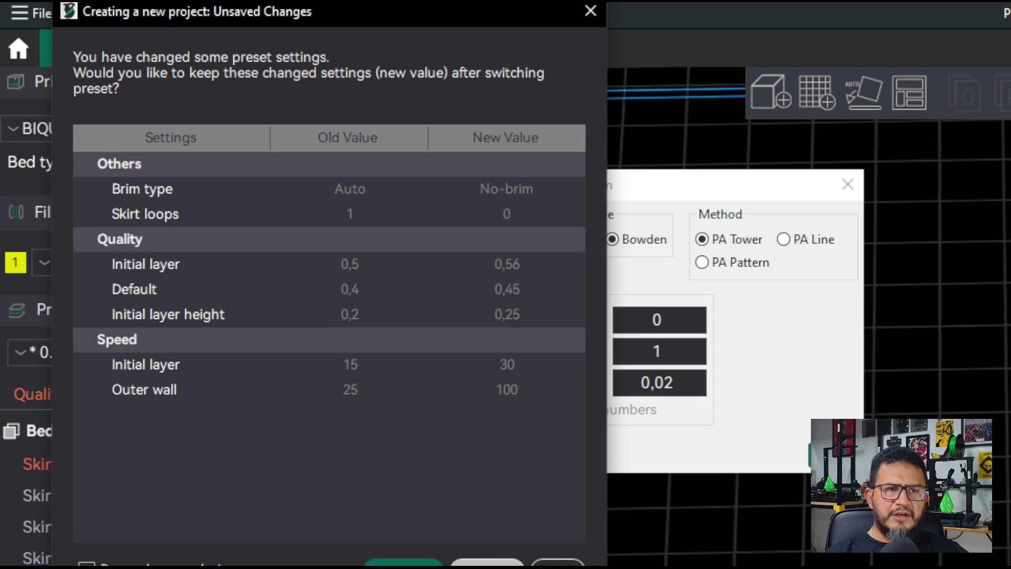
{"action": "left_click", "coordinate": [488, 563]}
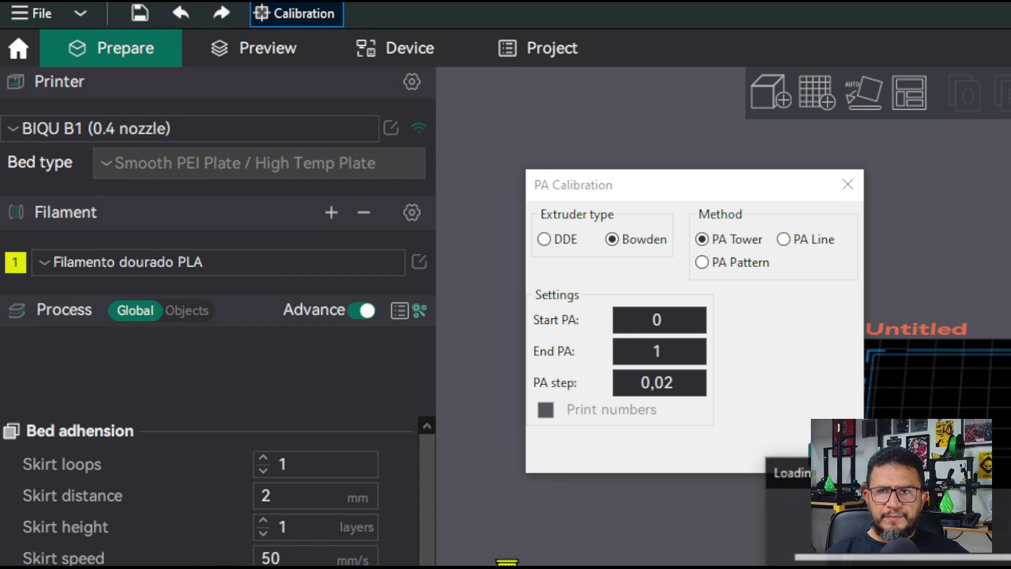
{"action": "key", "text": "Return"}
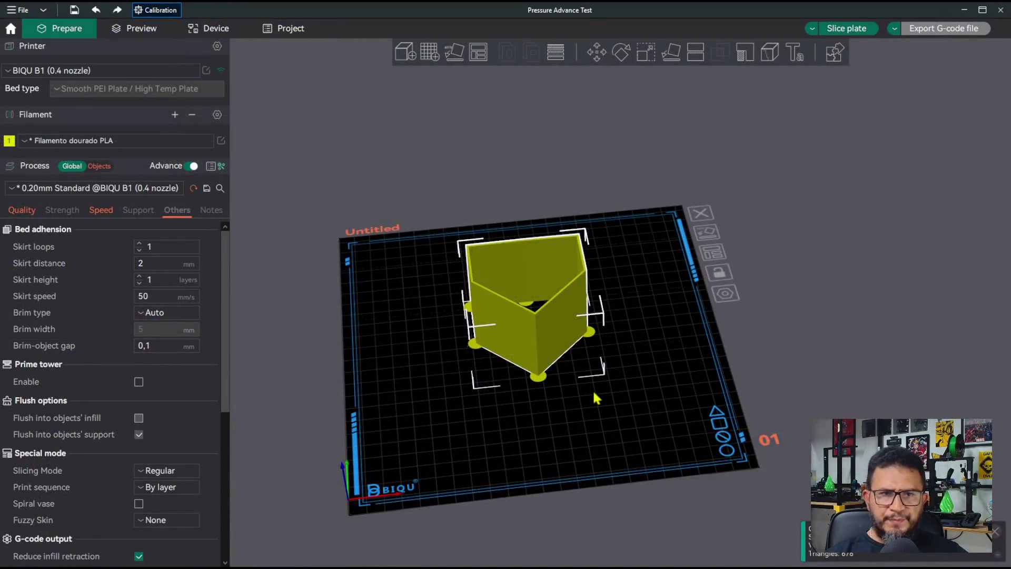
Examine the generated PA Tower model on the bed, deselect it and slice the plate
{"action": "scroll", "coordinate": [660, 421], "scroll_direction": "up", "scroll_amount": 5}
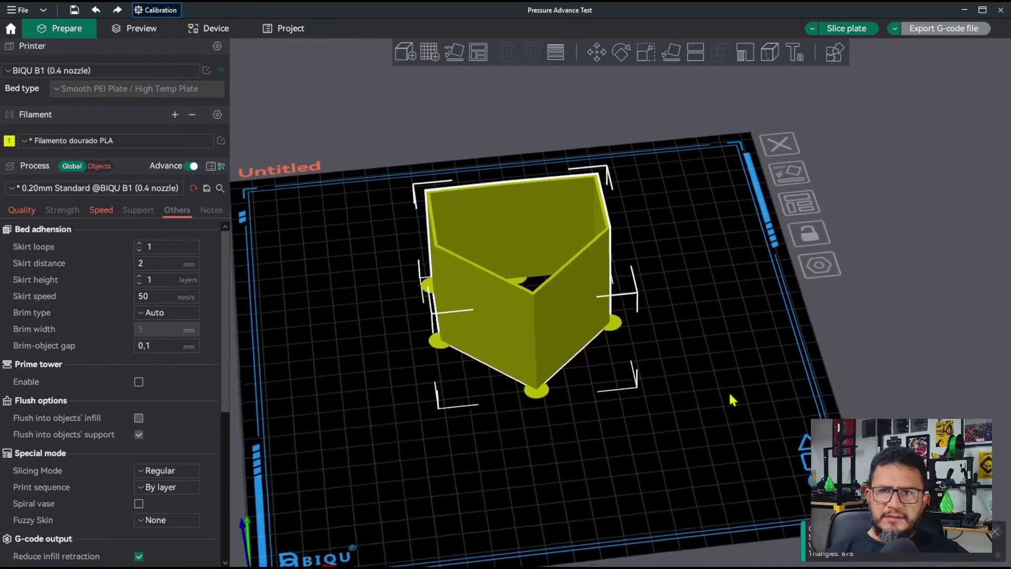
{"action": "scroll", "coordinate": [720, 394], "scroll_direction": "up", "scroll_amount": 2}
{"action": "scroll", "coordinate": [459, 350], "scroll_direction": "up", "scroll_amount": 3}
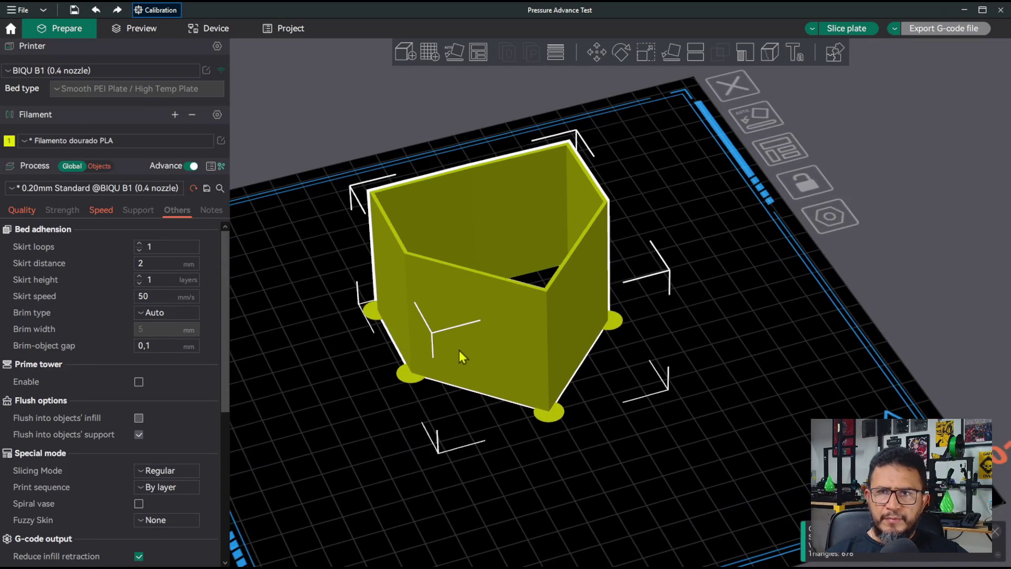
{"action": "scroll", "coordinate": [459, 350], "scroll_direction": "up", "scroll_amount": 1}
{"action": "right_click_drag", "start_coordinate": [741, 305], "coordinate": [780, 295]}
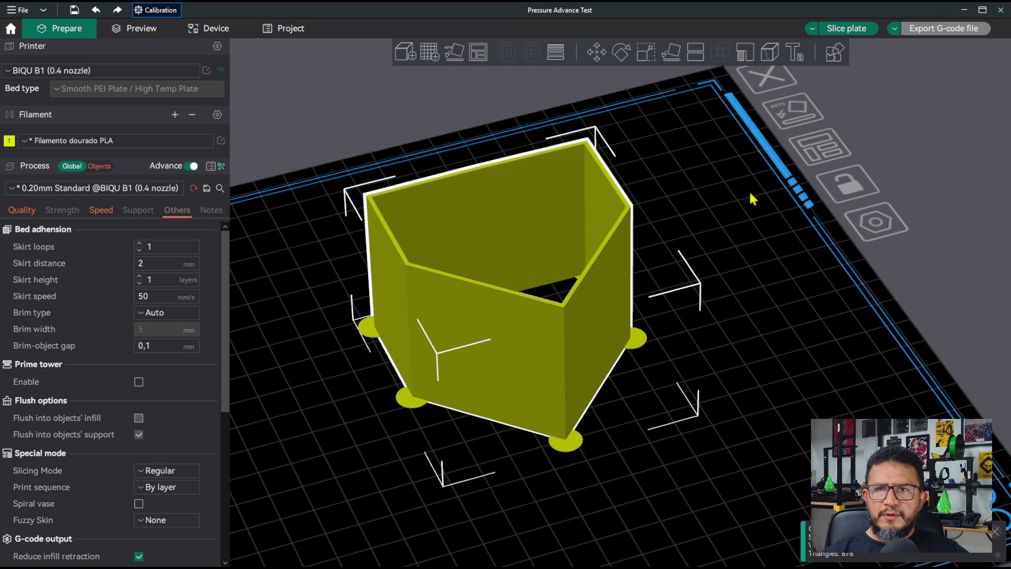
{"action": "left_click_drag", "start_coordinate": [750, 190], "coordinate": [782, 269]}
{"action": "left_click", "coordinate": [783, 259]}
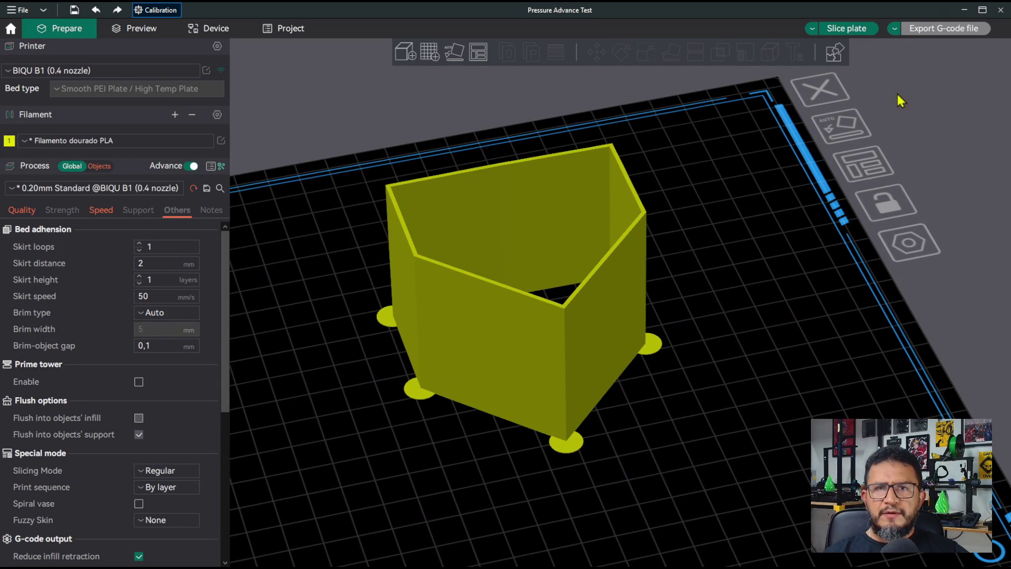
{"action": "left_click", "coordinate": [845, 30]}
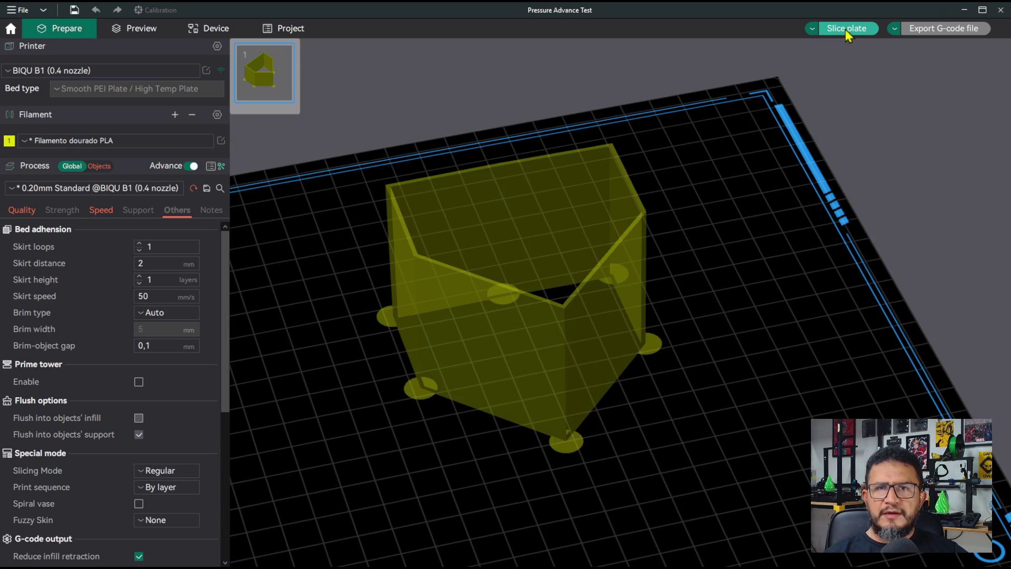
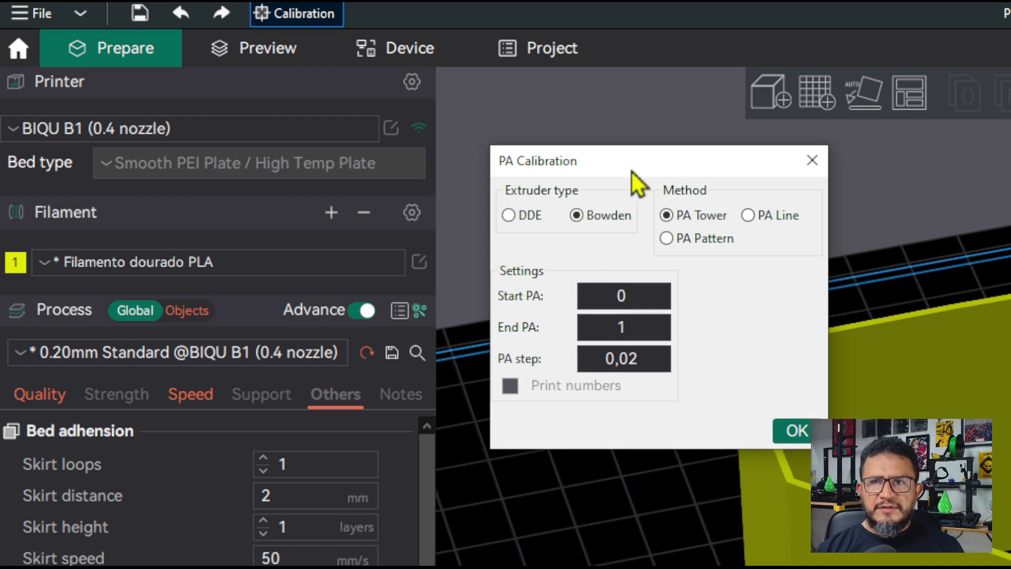
Compare the DDE and Bowden defaults and add a second PA Tower test for Bowden, from 0 to 1 in 0,02 steps
{"action": "left_click", "coordinate": [509, 216]}
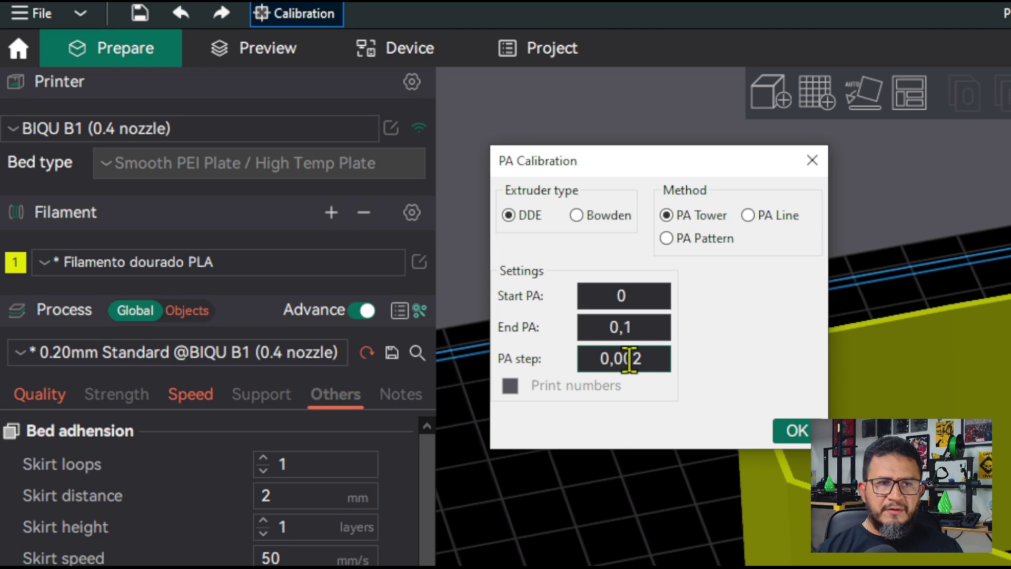
{"action": "left_click", "coordinate": [576, 219]}
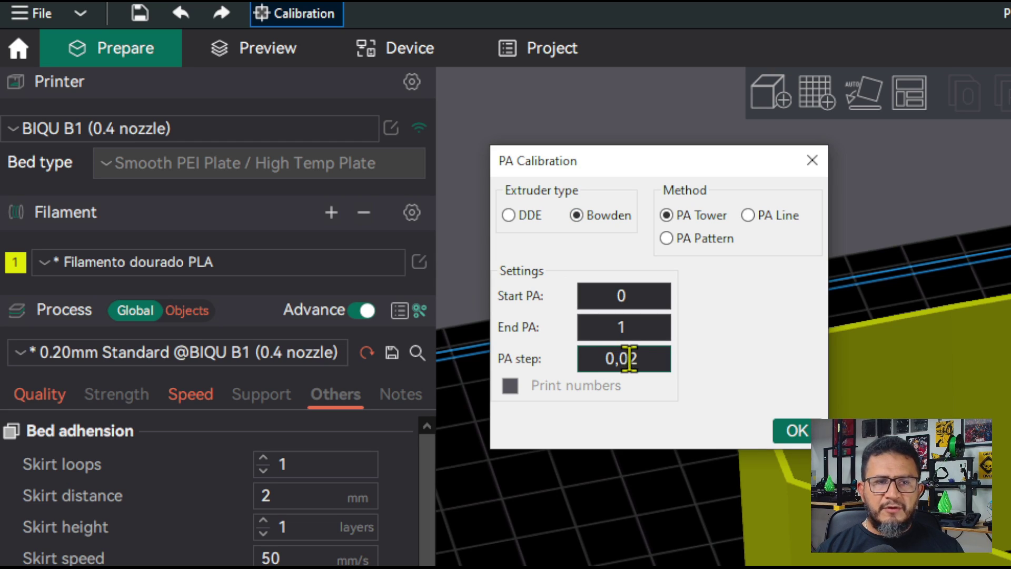
{"action": "left_click_drag", "start_coordinate": [651, 357], "coordinate": [593, 343]}
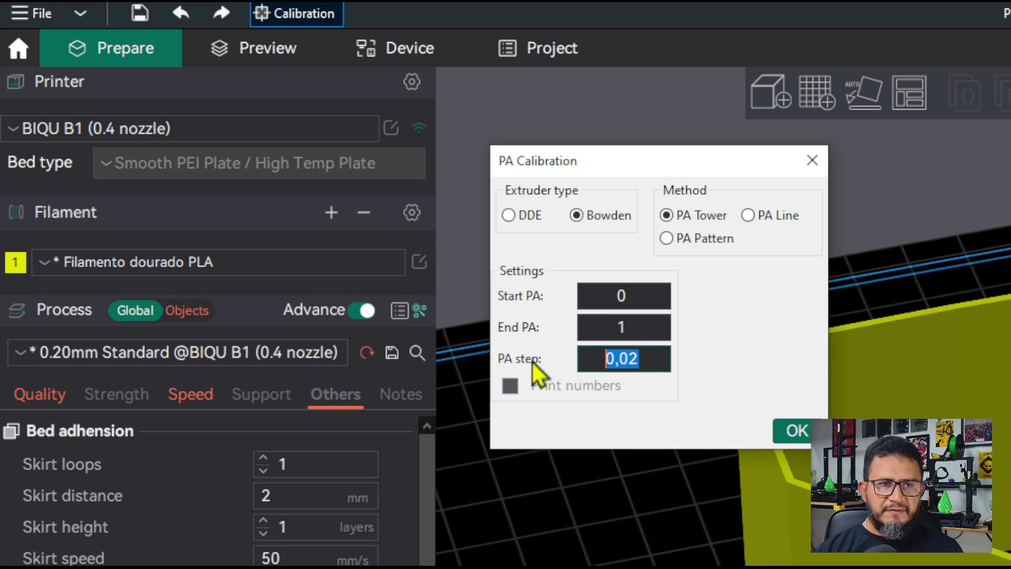
{"action": "left_click", "coordinate": [803, 435]}
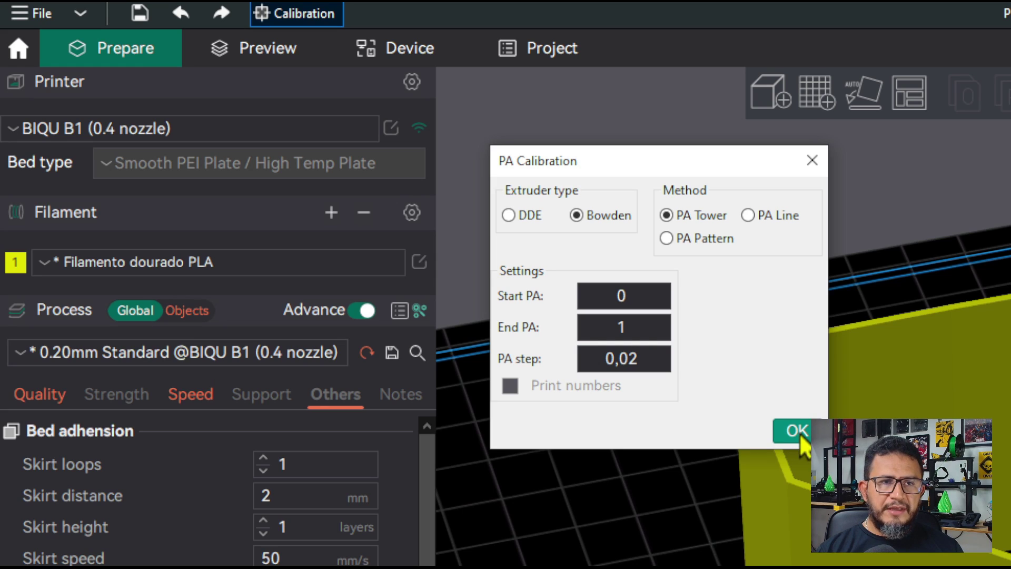
{"action": "left_click", "coordinate": [799, 437]}
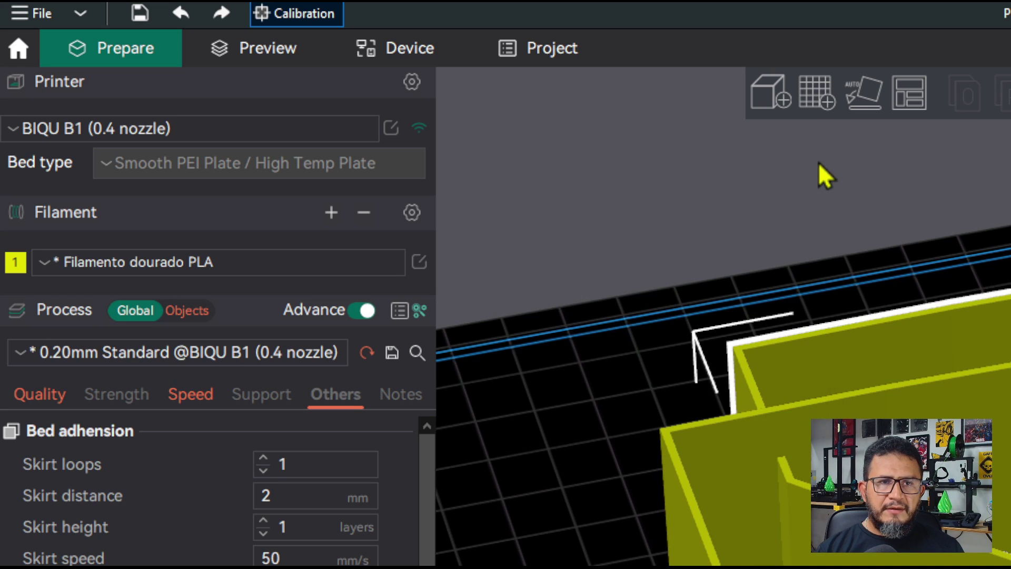
Delete the selected rear PA Tower model so that only one tower stays on the plate
{"action": "left_click", "coordinate": [820, 164]}
{"action": "key", "text": "ctrl+a"}
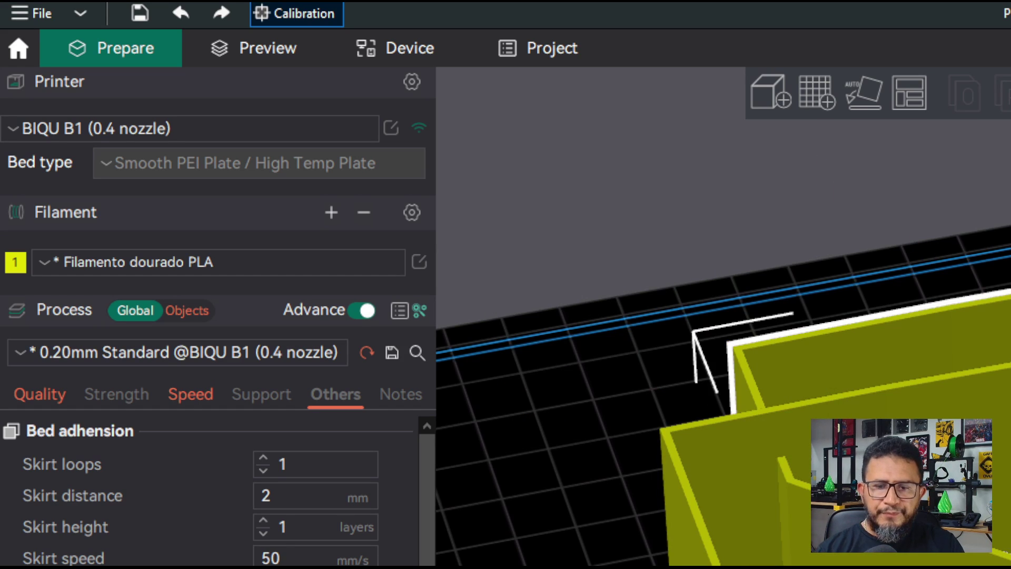
{"action": "key", "text": "Delete"}
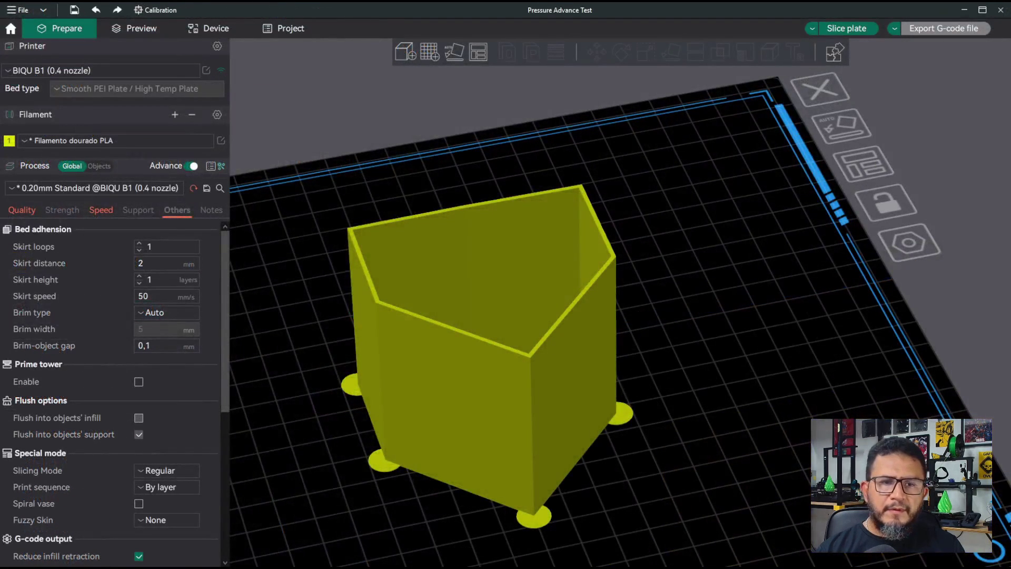
Switch to the Calculator, multiply the 0,02 pressure advance step by a measured height of 10, and close it
{"action": "key", "text": "alt+Tab"}
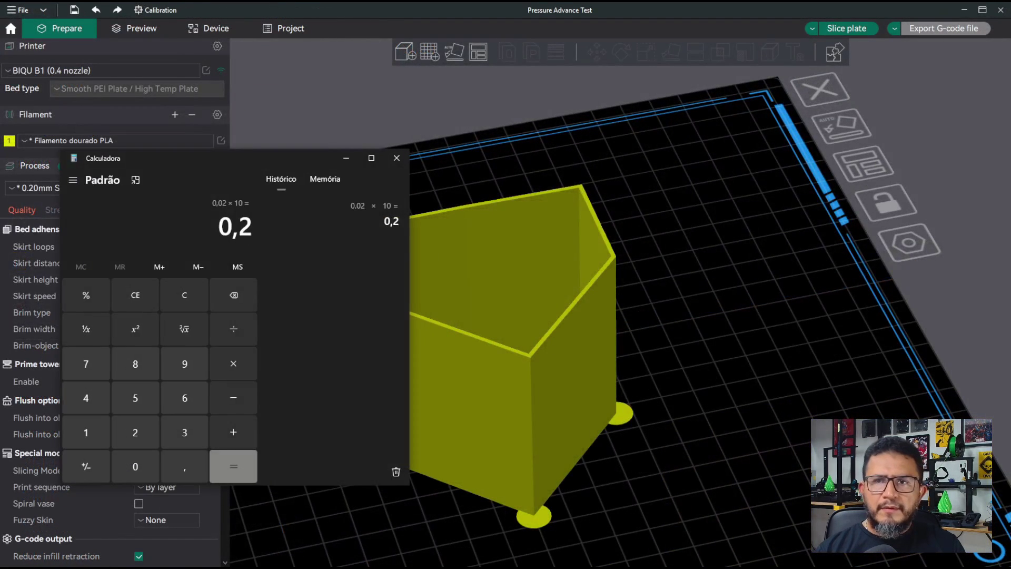
{"action": "left_click_drag", "start_coordinate": [297, 168], "coordinate": [399, 144]}
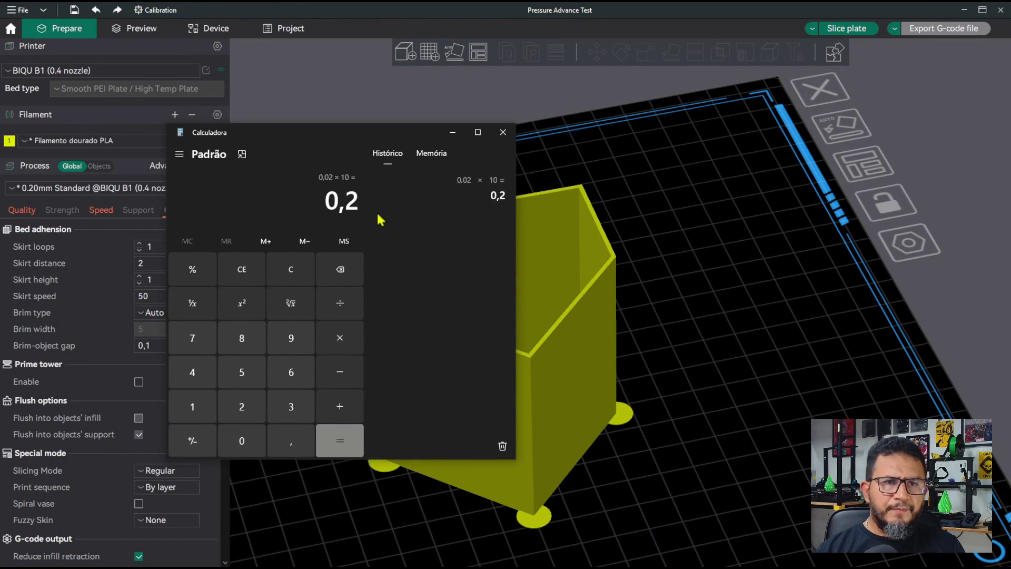
{"action": "left_click", "coordinate": [291, 271]}
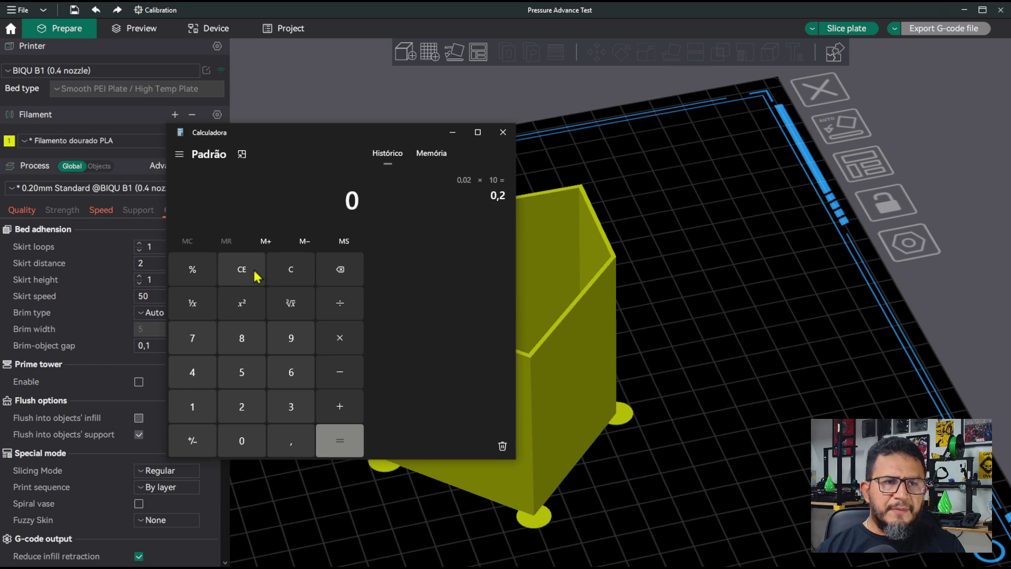
{"action": "left_click", "coordinate": [242, 441]}
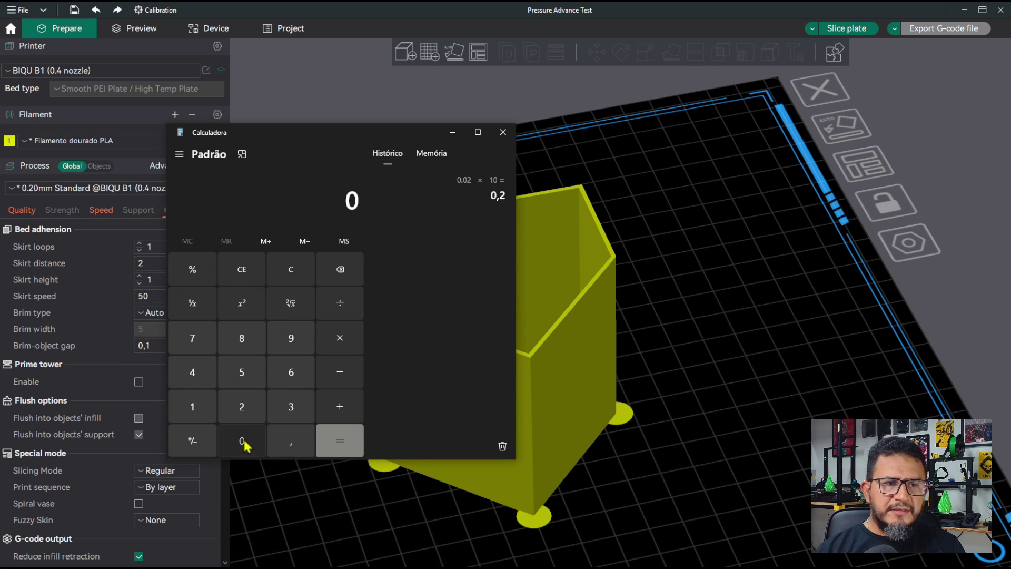
{"action": "left_click", "coordinate": [276, 442]}
{"action": "left_click", "coordinate": [241, 437]}
{"action": "left_click", "coordinate": [246, 407]}
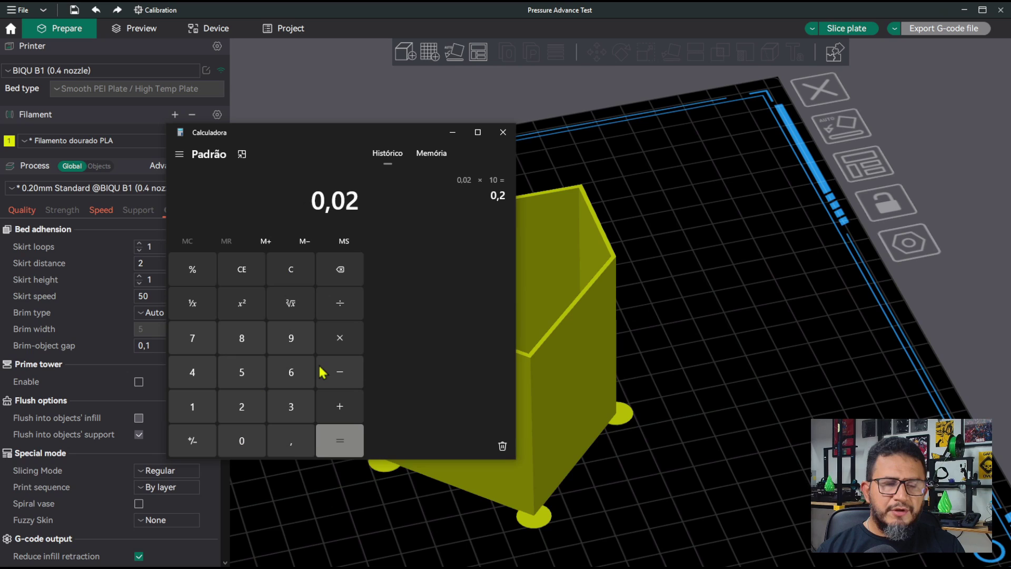
{"action": "left_click", "coordinate": [341, 343]}
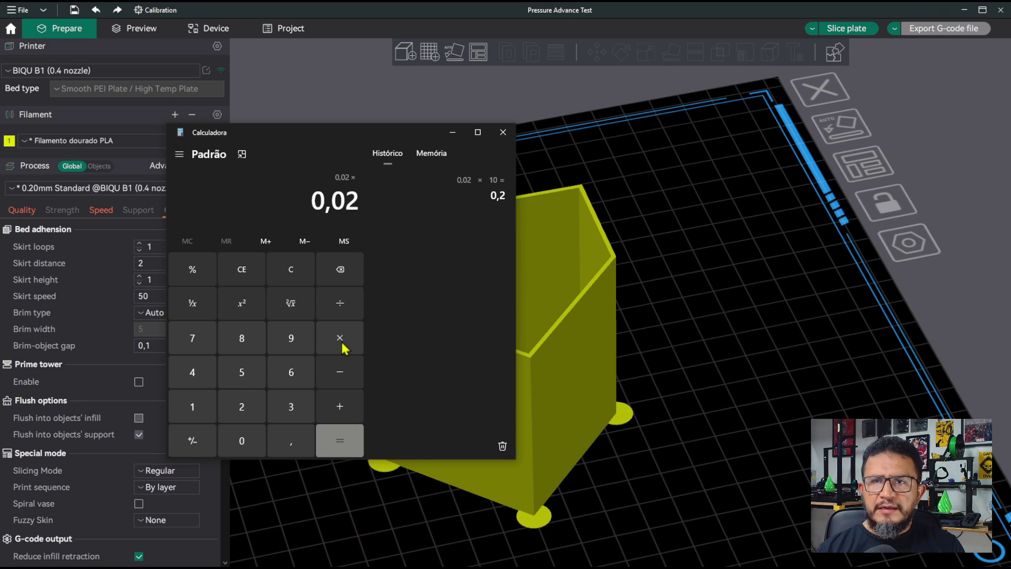
{"action": "left_click", "coordinate": [193, 414]}
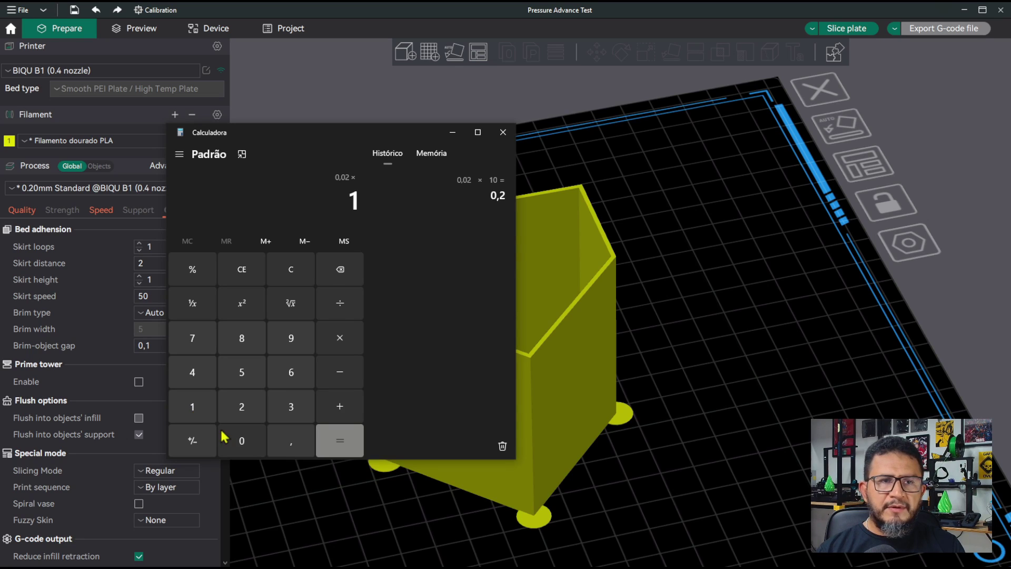
{"action": "left_click", "coordinate": [242, 441]}
{"action": "left_click", "coordinate": [336, 445]}
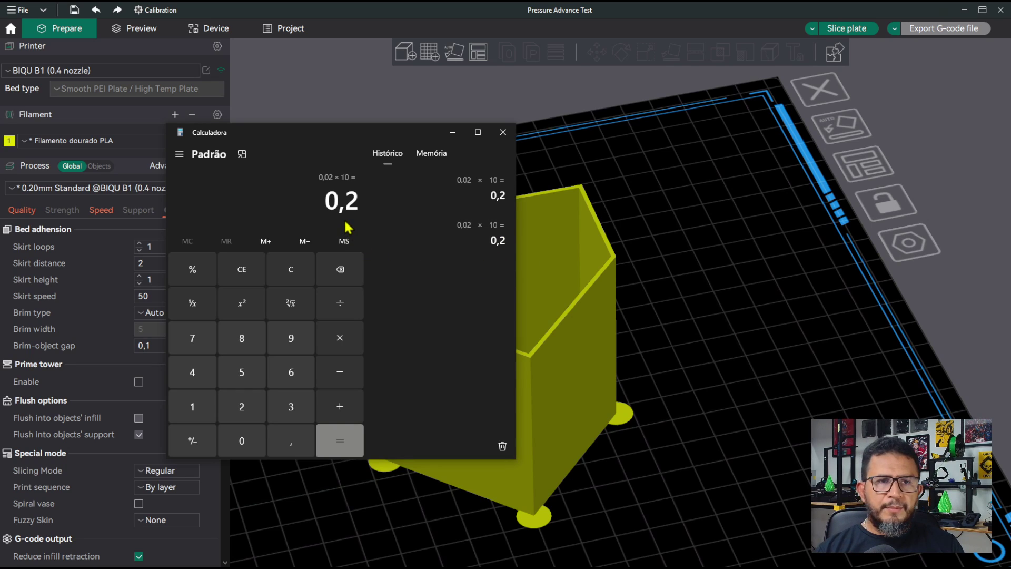
{"action": "left_click", "coordinate": [504, 133]}
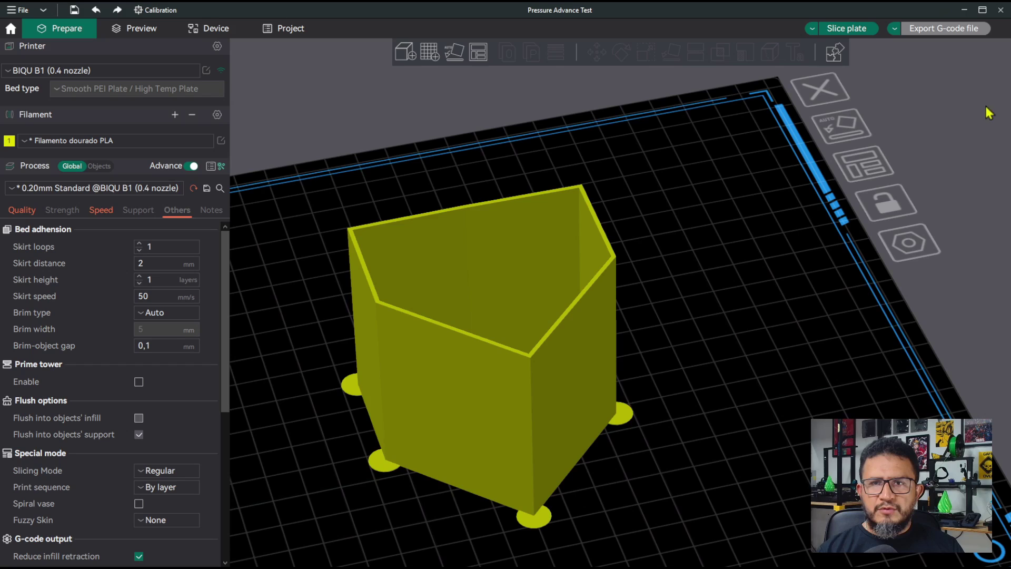
Enable pressure advance in the settings of the Filamento dourado PLA filament and set its value to 0,2
{"action": "left_click", "coordinate": [222, 141]}
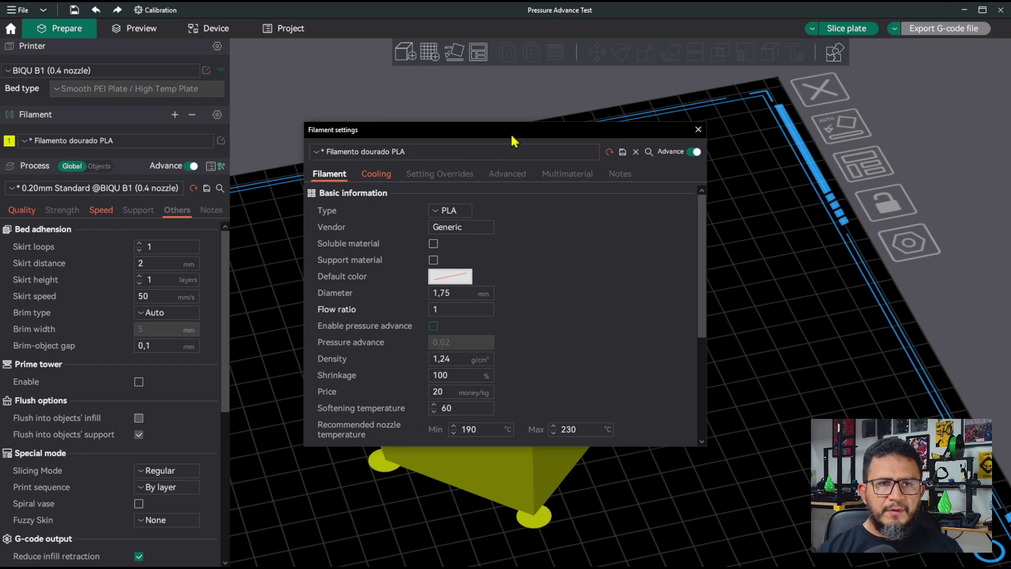
{"action": "left_click_drag", "start_coordinate": [511, 136], "coordinate": [453, 105]}
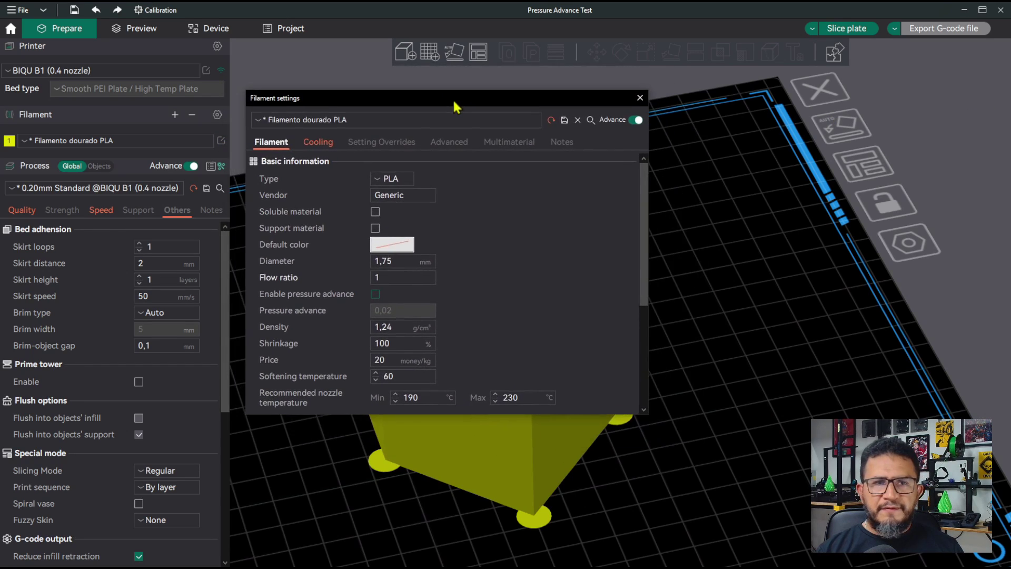
{"action": "left_click", "coordinate": [375, 296]}
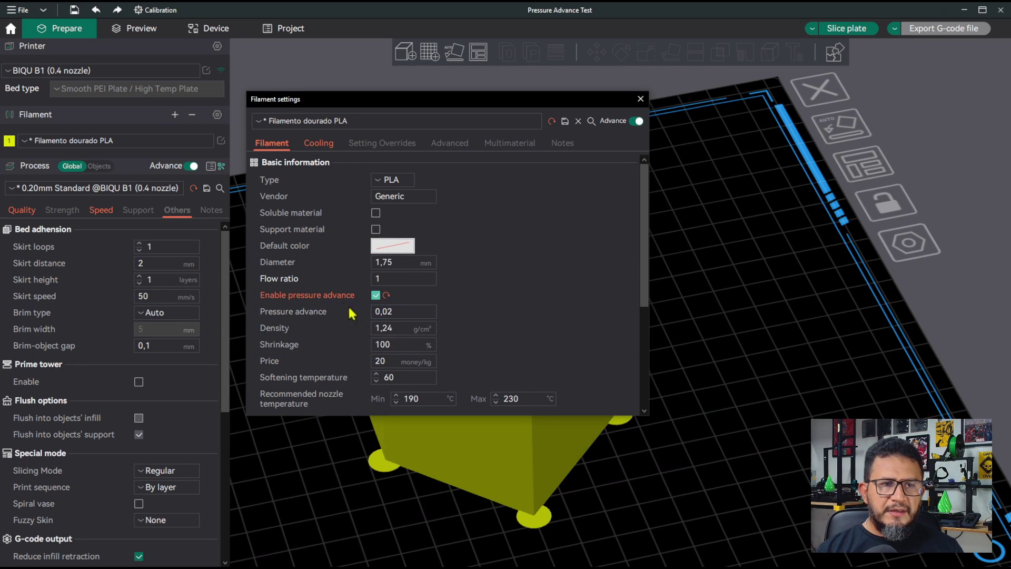
{"action": "left_click", "coordinate": [401, 311]}
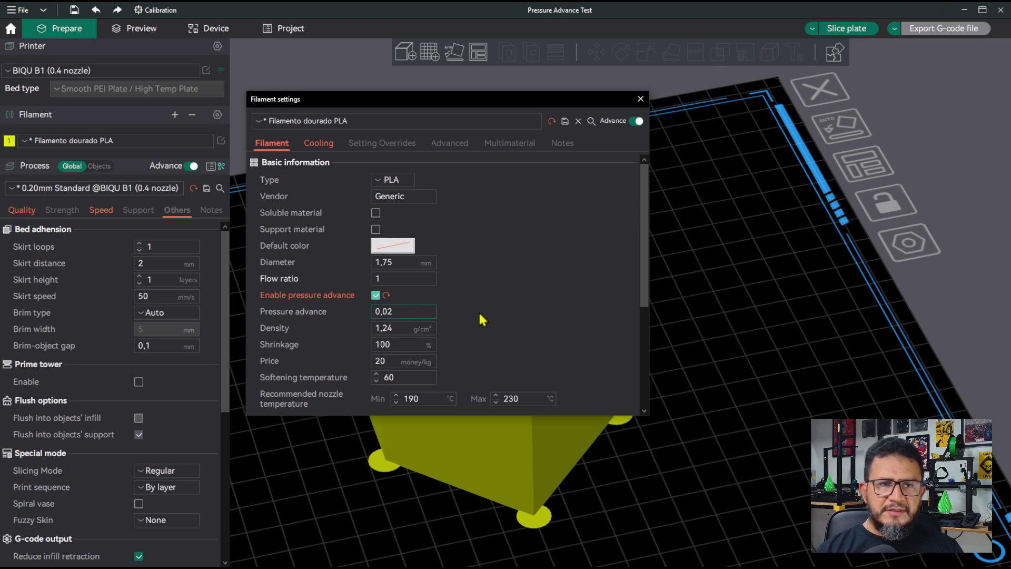
{"action": "double_click", "coordinate": [384, 311]}
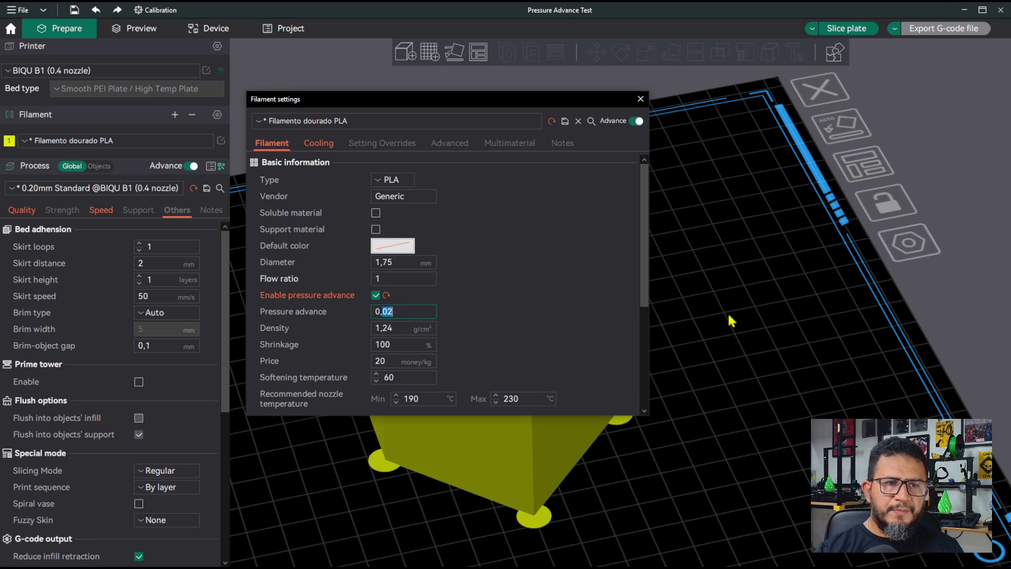
{"action": "type", "text": "2"}
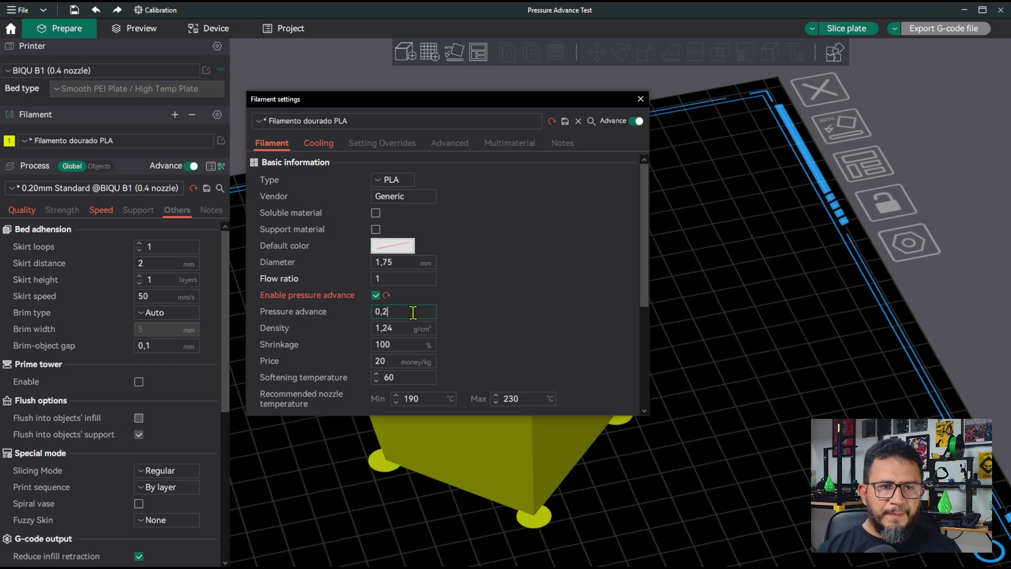
{"action": "left_click", "coordinate": [403, 329]}
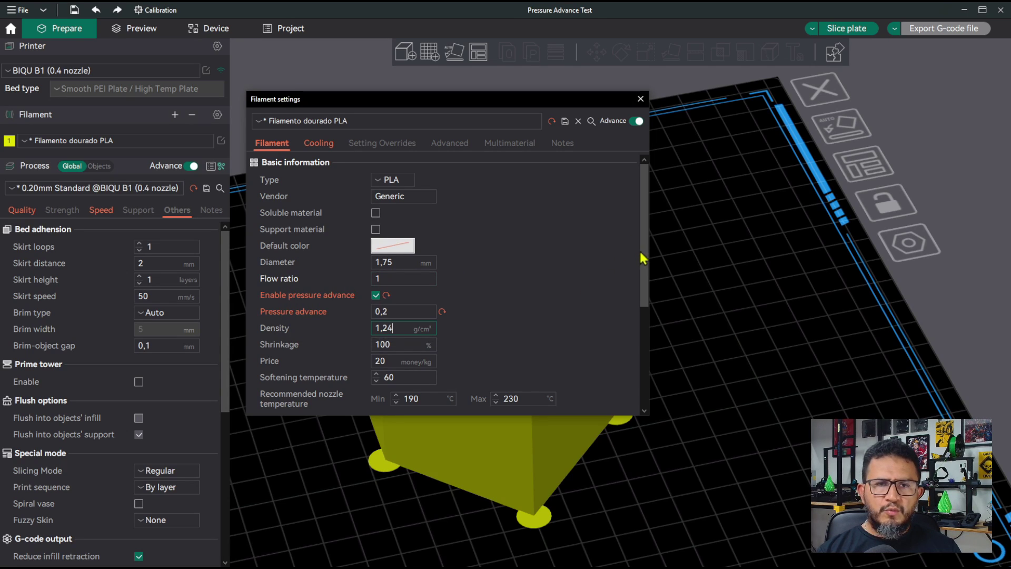
Review the remaining filament settings, save the filament preset under the name Filamento dourado PLA and close its settings
{"action": "left_click_drag", "start_coordinate": [641, 256], "coordinate": [637, 354]}
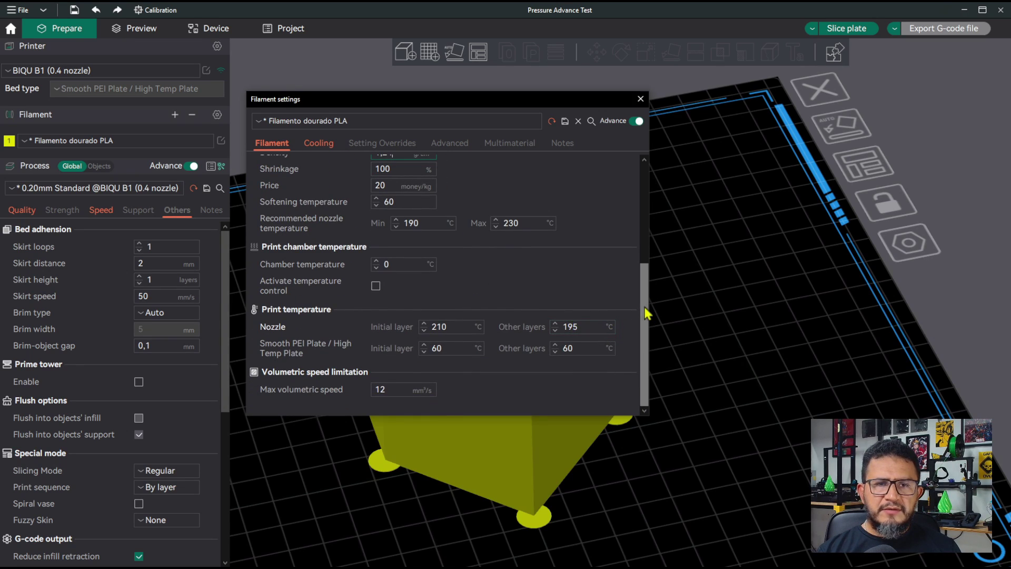
{"action": "left_click_drag", "start_coordinate": [647, 313], "coordinate": [647, 243]}
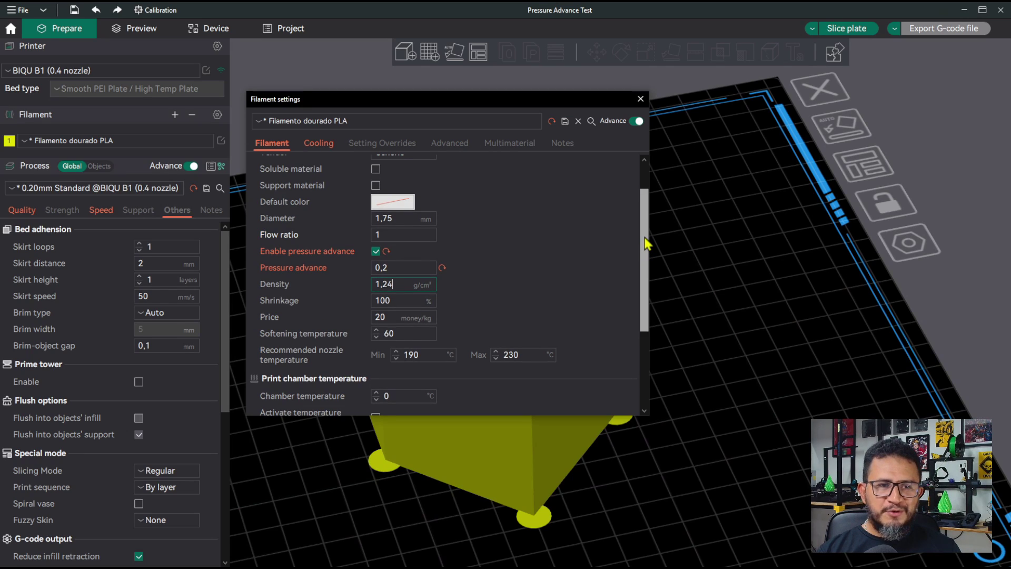
{"action": "scroll", "coordinate": [421, 270], "scroll_direction": "up", "scroll_amount": 1}
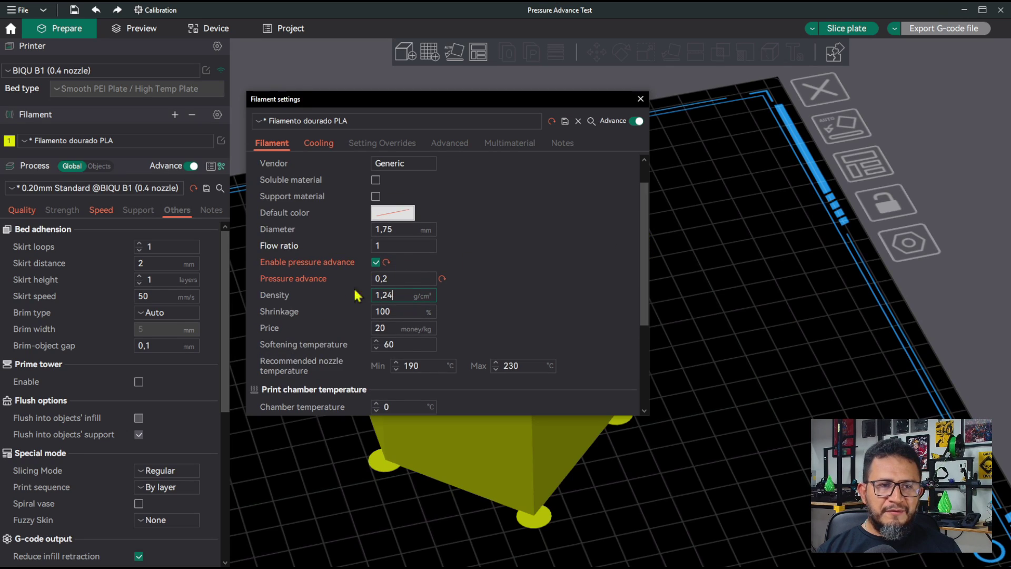
{"action": "scroll", "coordinate": [651, 162], "scroll_direction": "up", "scroll_amount": 3}
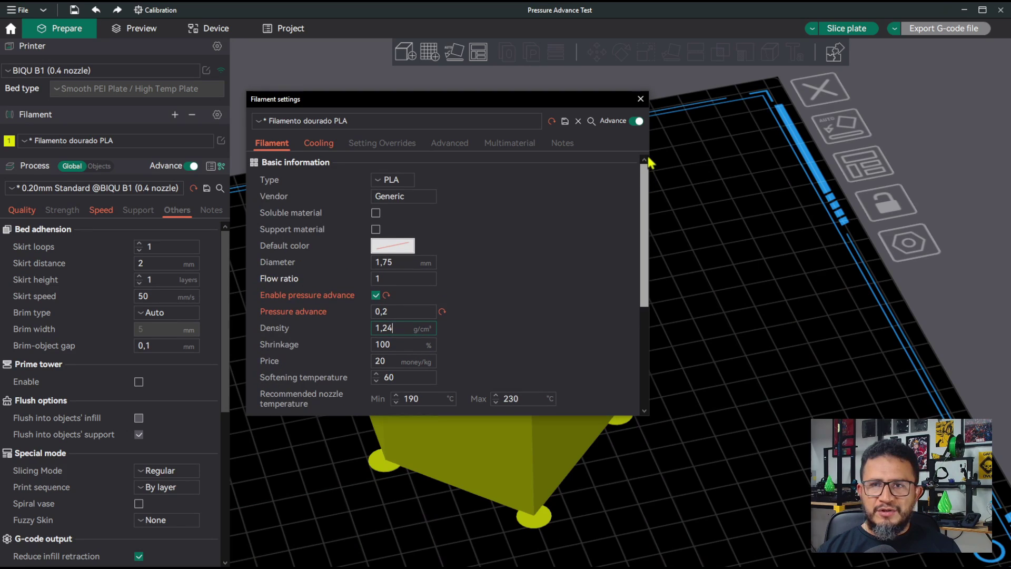
{"action": "left_click", "coordinate": [565, 121]}
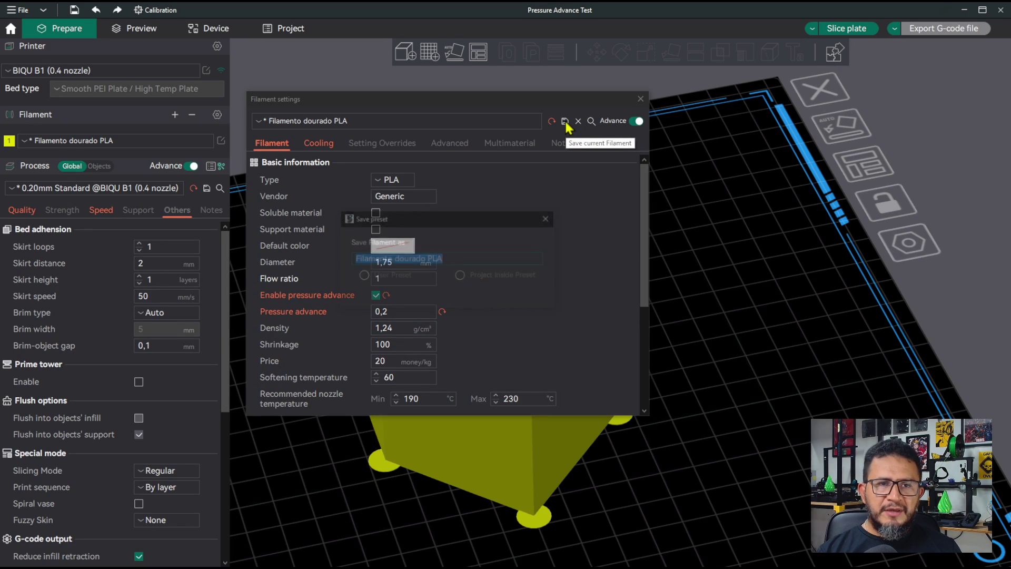
{"action": "left_click", "coordinate": [477, 293]}
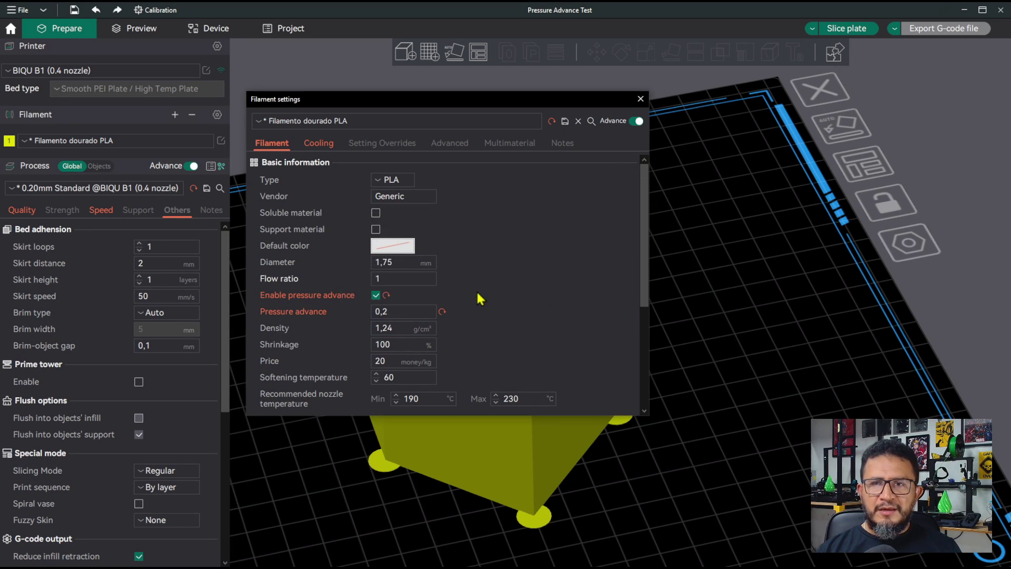
{"action": "left_click", "coordinate": [641, 99]}
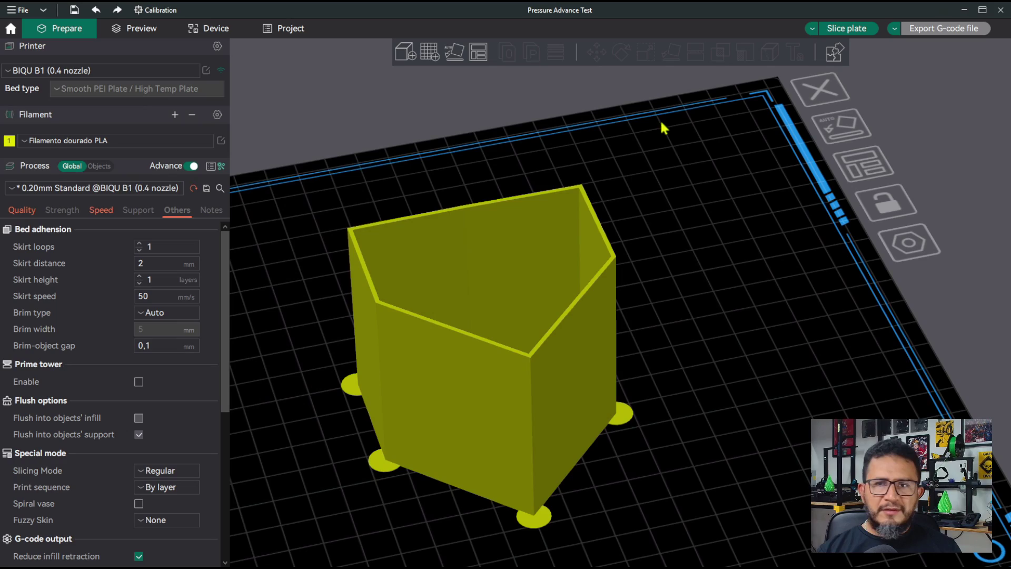